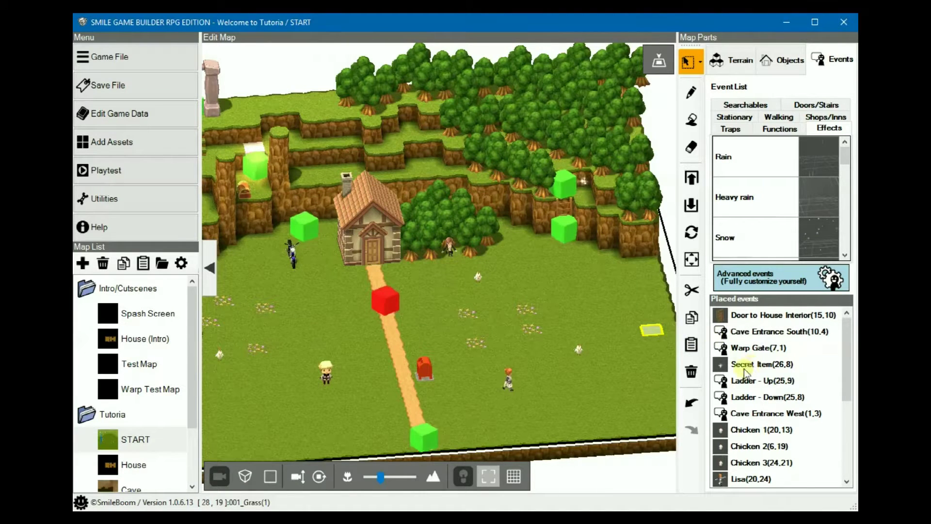
- Locate the house door event and Marie's spot on the map
{"action": "left_click", "coordinate": [760, 316]}
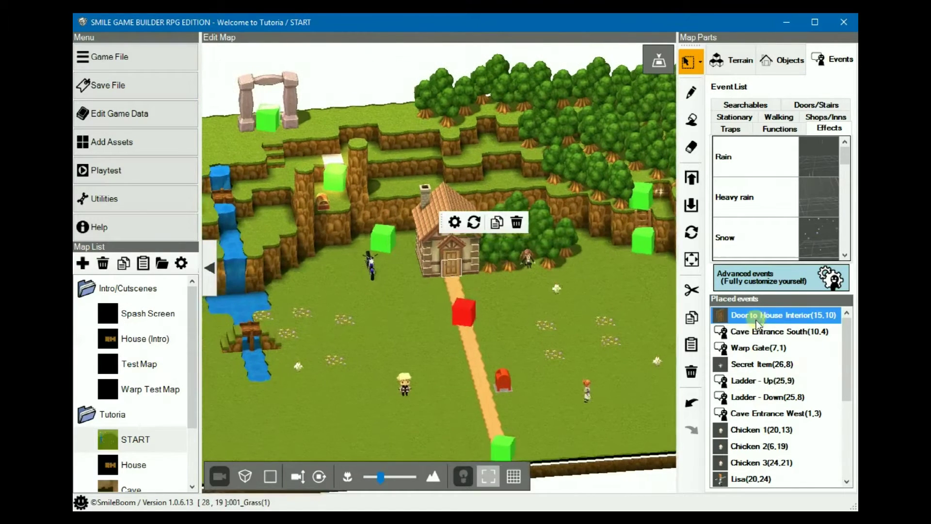
{"action": "left_click", "coordinate": [823, 317]}
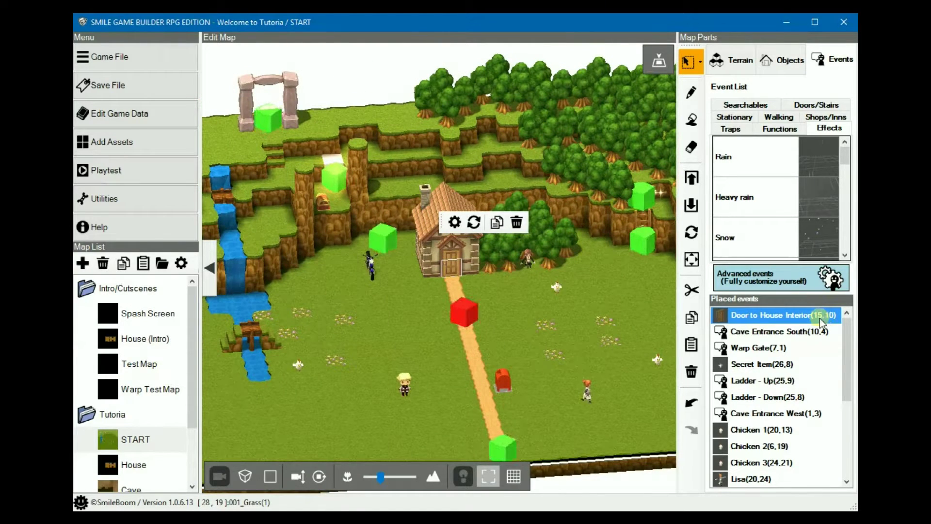
{"action": "scroll", "coordinate": [758, 373], "scroll_direction": "down", "scroll_amount": 2}
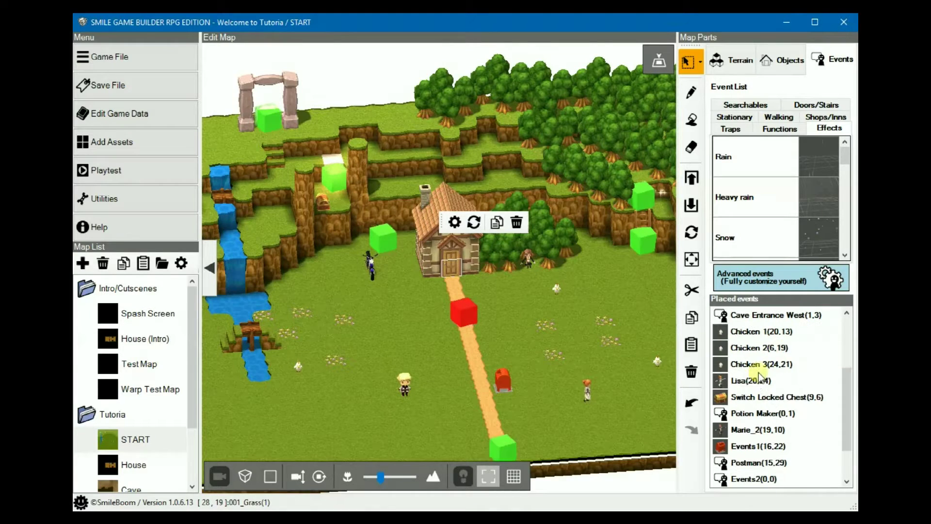
{"action": "left_click", "coordinate": [751, 430]}
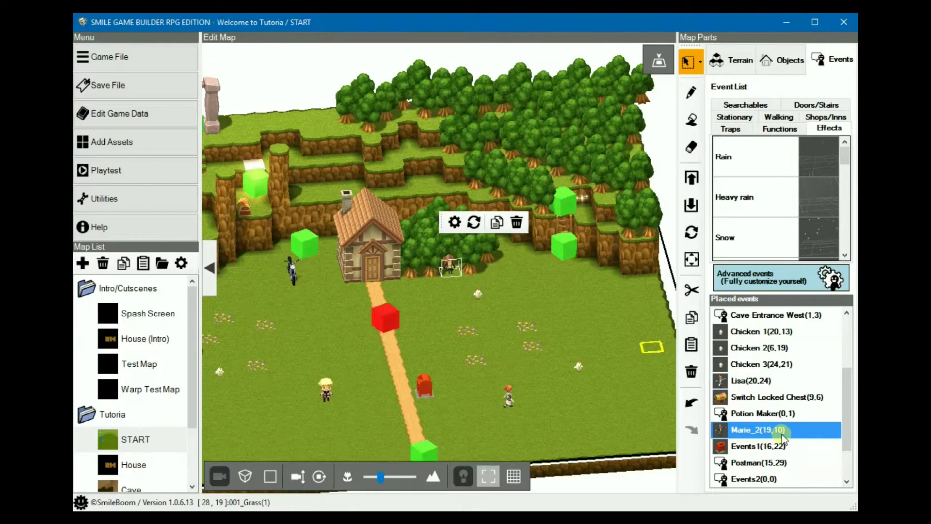
{"action": "left_click", "coordinate": [456, 271]}
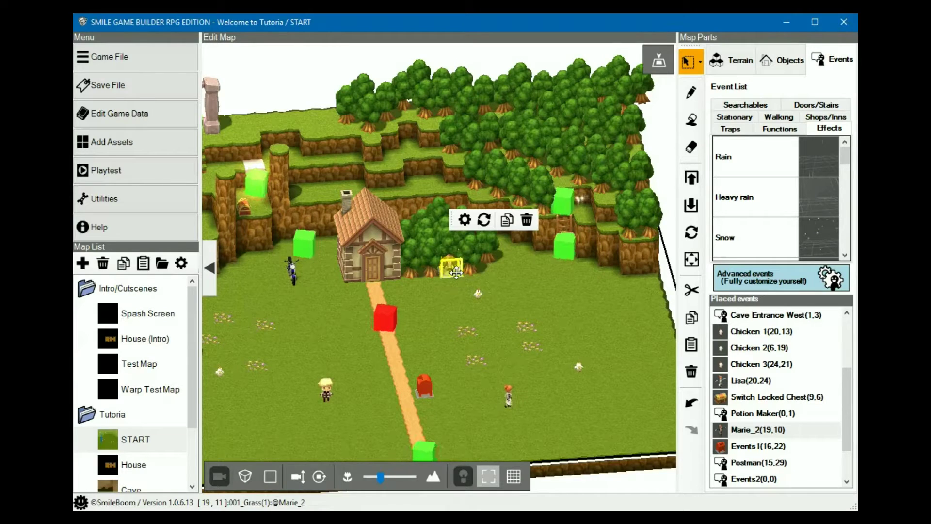
{"action": "left_click", "coordinate": [760, 318]}
{"action": "scroll", "coordinate": [760, 339], "scroll_direction": "up", "scroll_amount": 2}
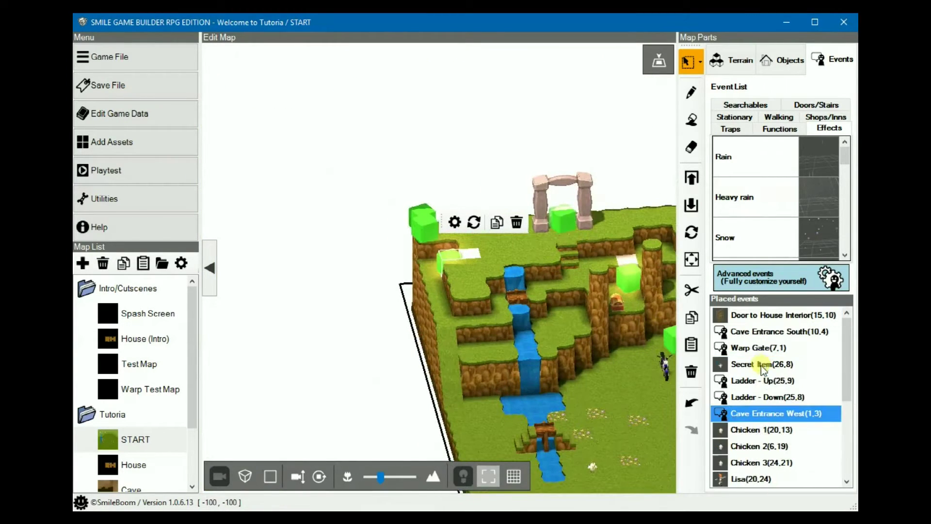
{"action": "left_click", "coordinate": [765, 315]}
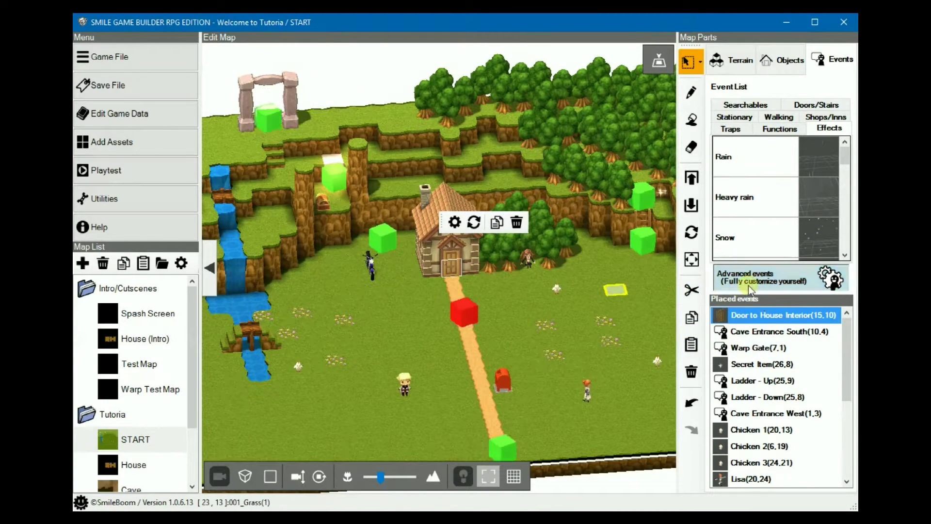
- Place a new event on the grass near the house, set to start automatically and repeat
{"action": "left_click", "coordinate": [691, 92]}
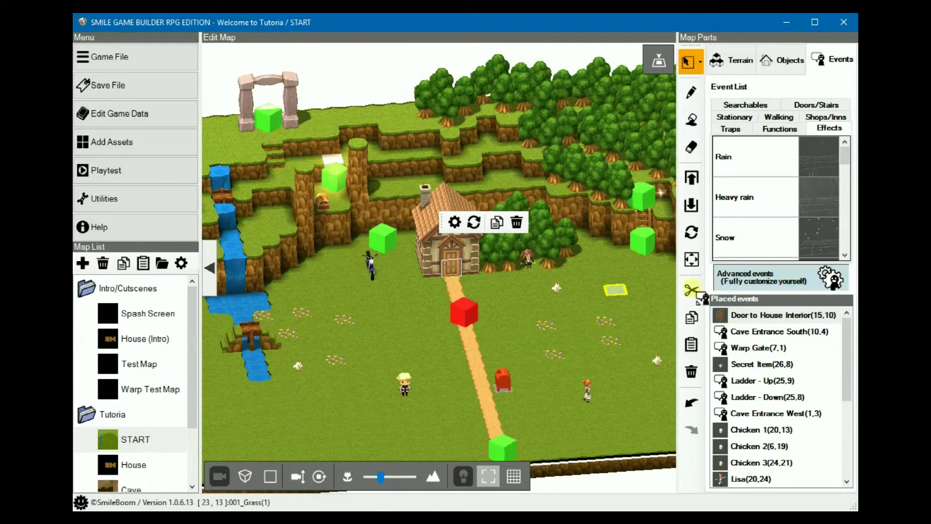
{"action": "left_click", "coordinate": [405, 300]}
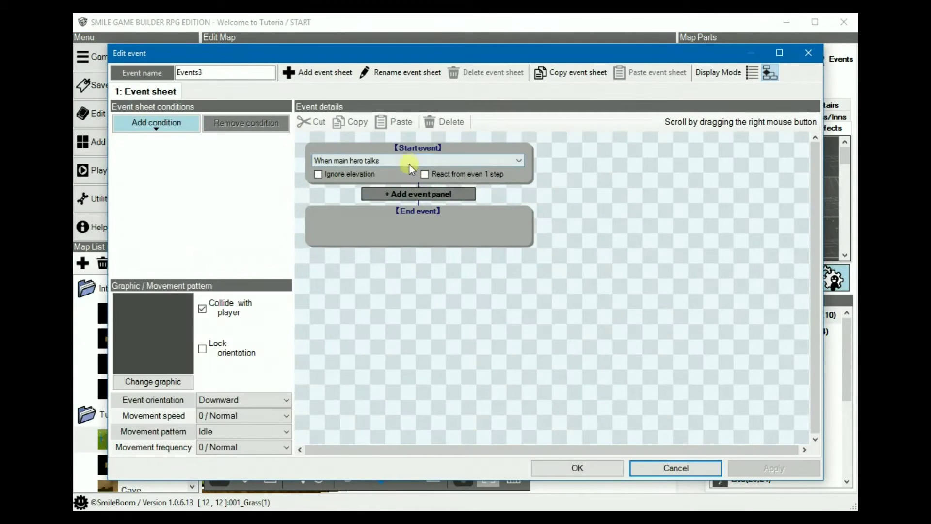
{"action": "left_click", "coordinate": [409, 160]}
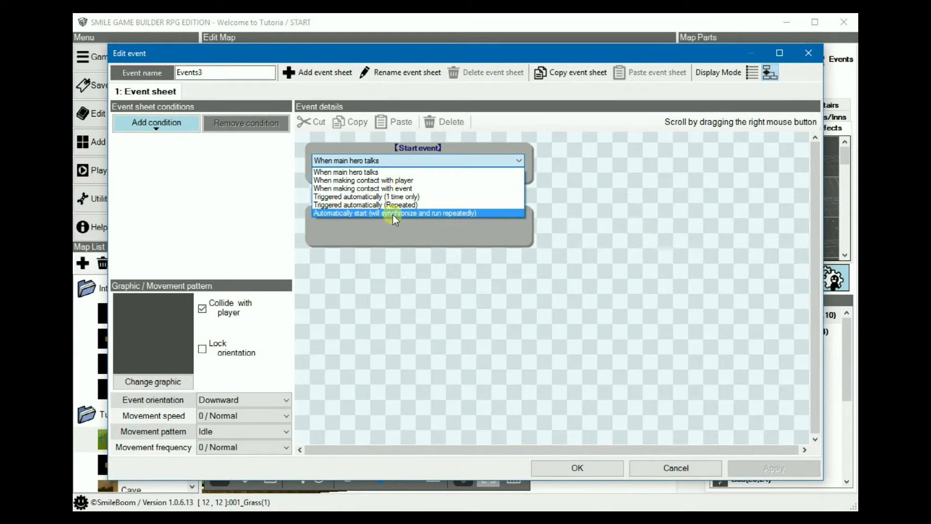
{"action": "left_click", "coordinate": [394, 215]}
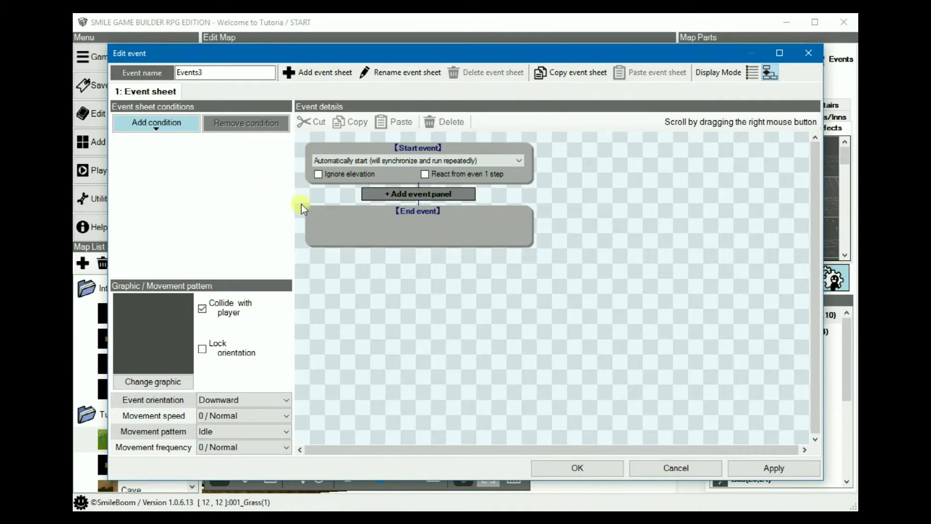
- Add an Advanced Variable Box Op assigning Player X Coordinate to variable 29: Player X
{"action": "left_click", "coordinate": [423, 193]}
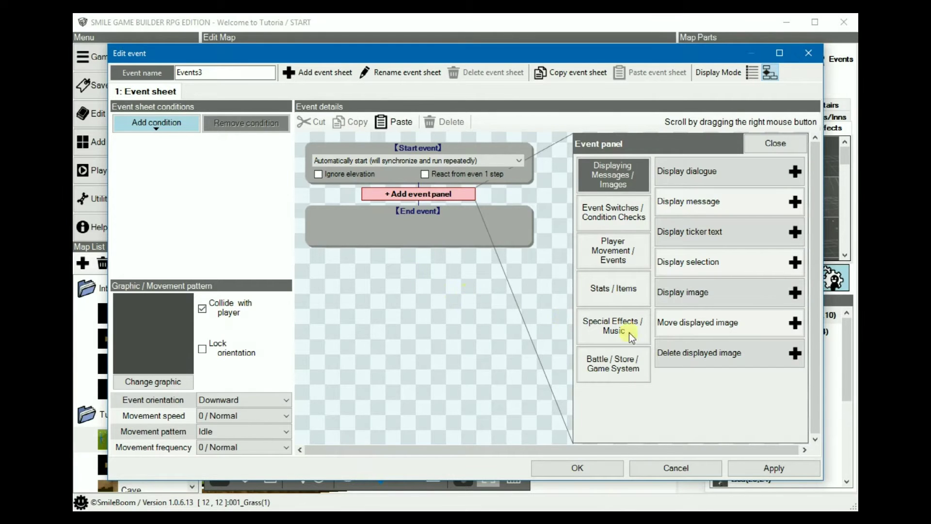
{"action": "left_click", "coordinate": [606, 223]}
{"action": "left_click", "coordinate": [722, 383]}
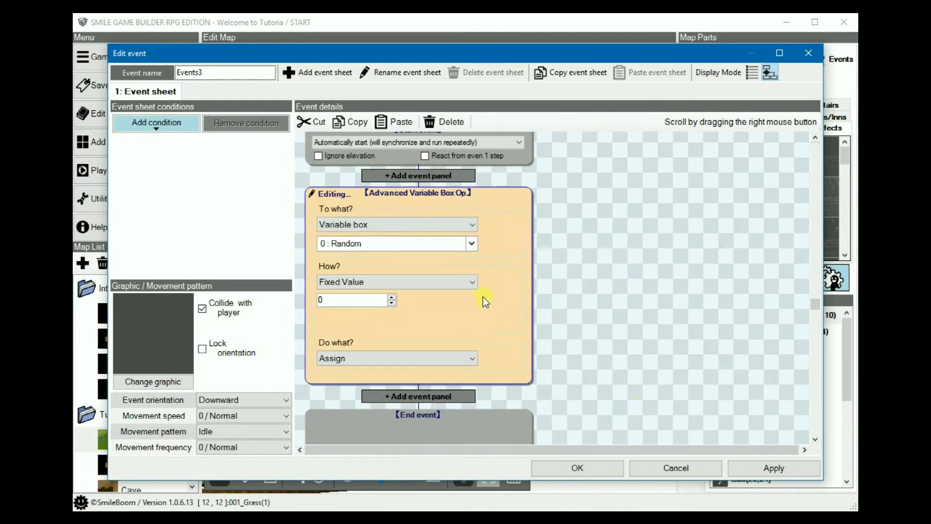
{"action": "left_click", "coordinate": [440, 242]}
{"action": "scroll", "coordinate": [400, 409], "scroll_direction": "down", "scroll_amount": 3}
{"action": "scroll", "coordinate": [400, 410], "scroll_direction": "down", "scroll_amount": 4}
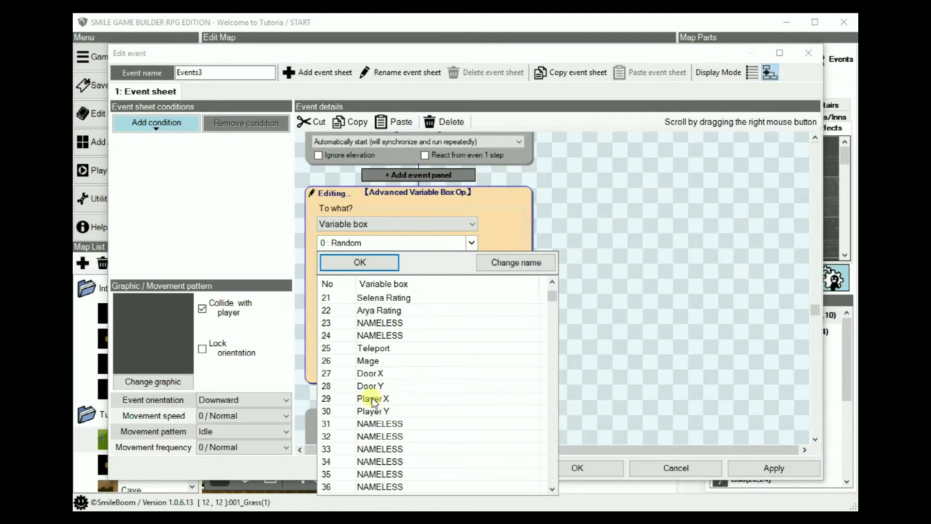
{"action": "left_click", "coordinate": [377, 399]}
{"action": "left_click", "coordinate": [380, 261]}
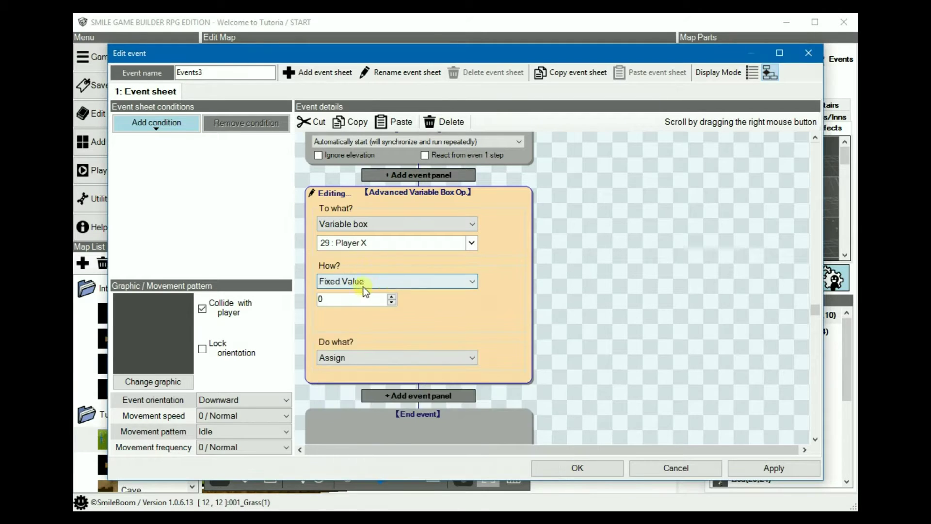
{"action": "left_click", "coordinate": [377, 290]}
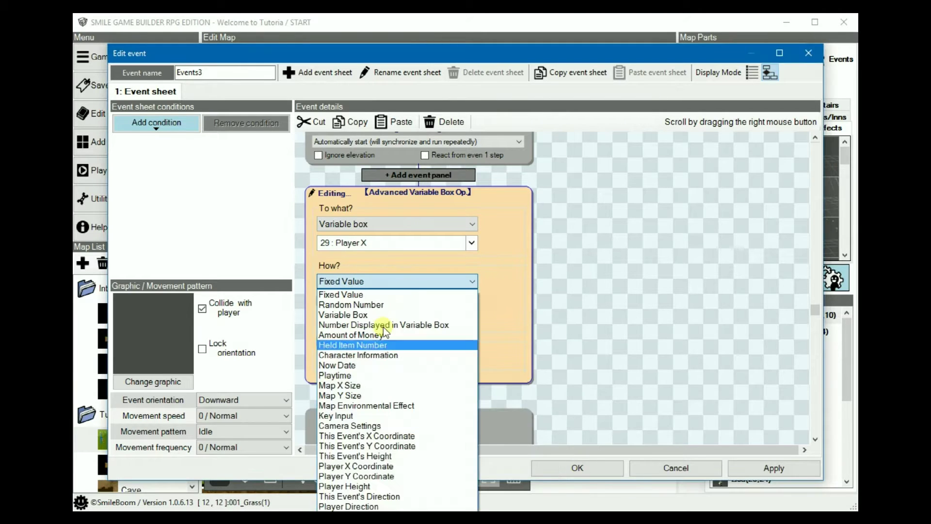
{"action": "left_click", "coordinate": [359, 466]}
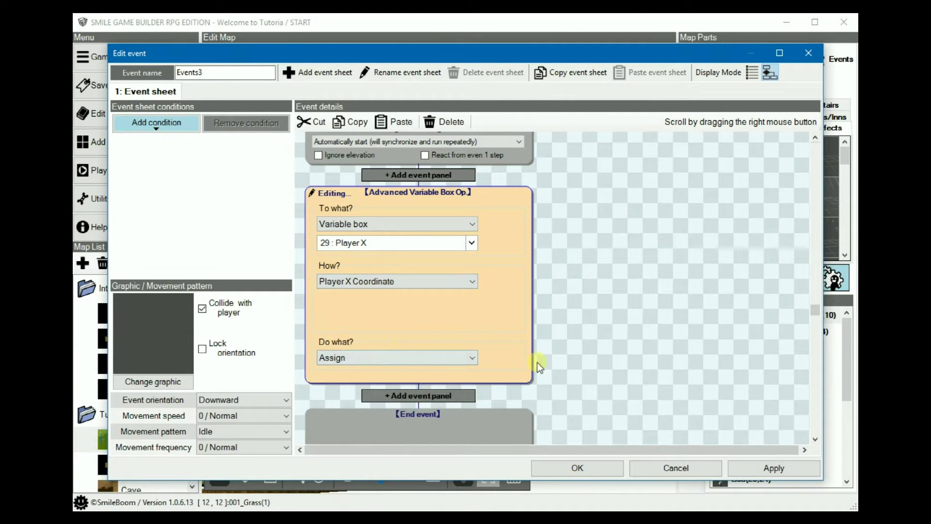
{"action": "scroll", "coordinate": [608, 344], "scroll_direction": "down", "scroll_amount": 1}
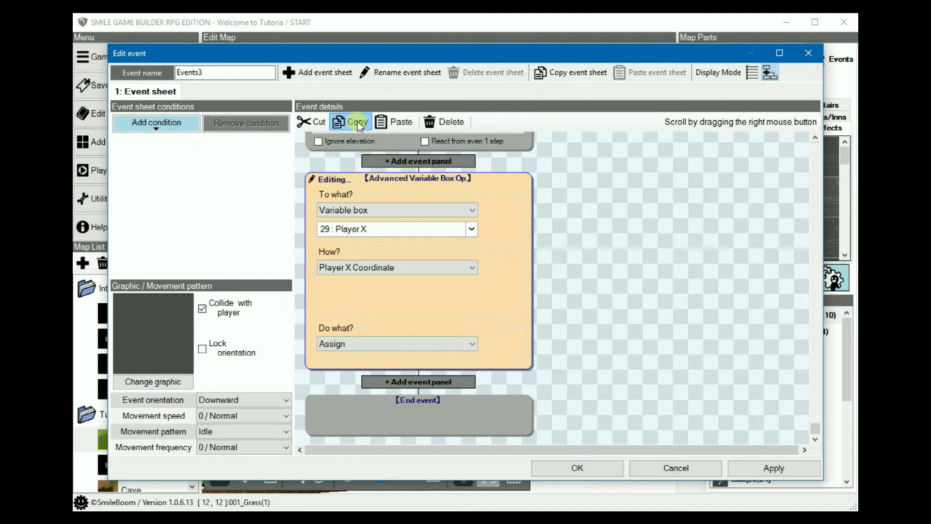
- Paste the copied variable step and change it to assign Player Y Coordinate to 30: Player Y
{"action": "scroll", "coordinate": [416, 386], "scroll_direction": "up", "scroll_amount": 1}
{"action": "left_click", "coordinate": [417, 393]}
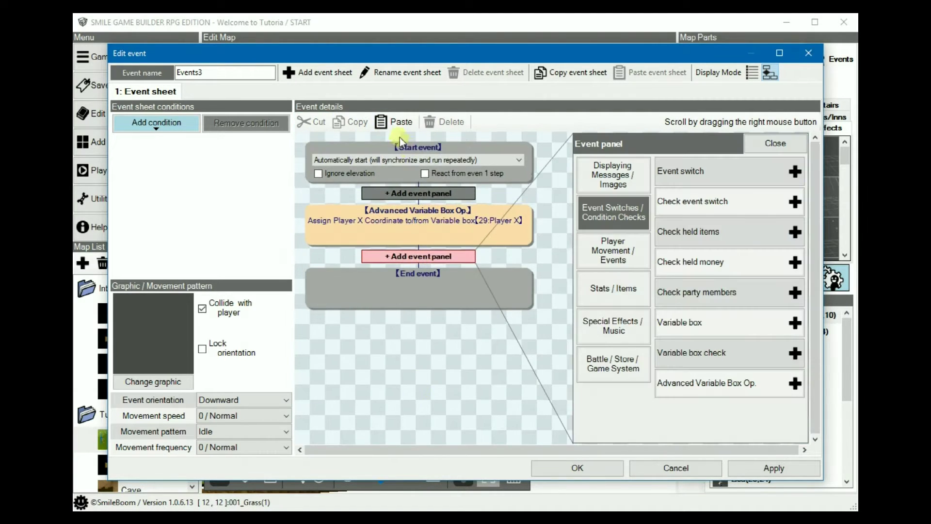
{"action": "left_click", "coordinate": [390, 127]}
{"action": "left_click", "coordinate": [402, 243]}
{"action": "scroll", "coordinate": [376, 388], "scroll_direction": "down", "scroll_amount": 2}
{"action": "scroll", "coordinate": [365, 438], "scroll_direction": "down", "scroll_amount": 2}
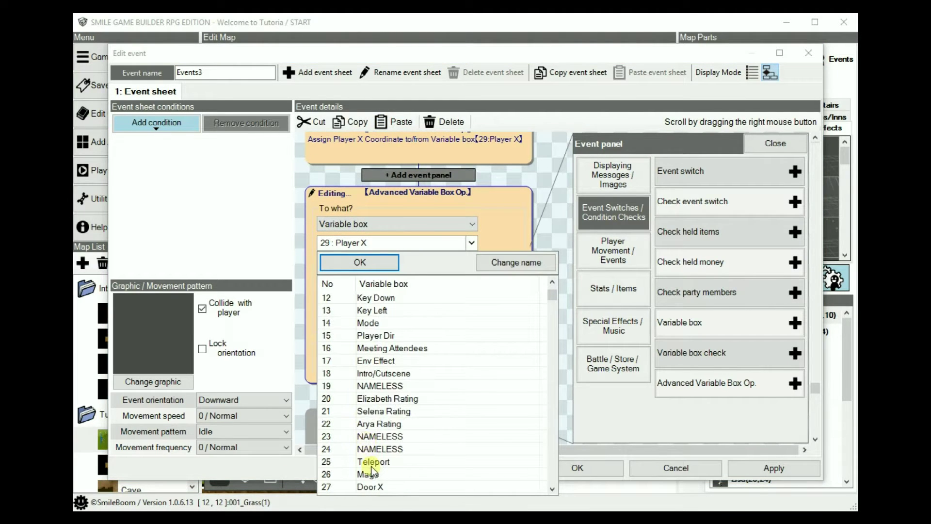
{"action": "scroll", "coordinate": [371, 468], "scroll_direction": "down", "scroll_amount": 1}
{"action": "left_click", "coordinate": [371, 486]}
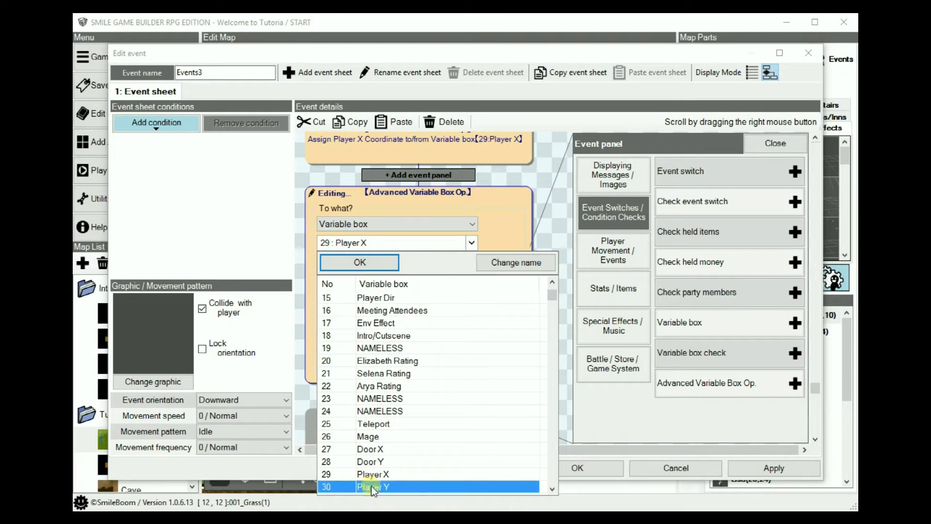
{"action": "left_click", "coordinate": [360, 269]}
{"action": "left_click", "coordinate": [394, 280]}
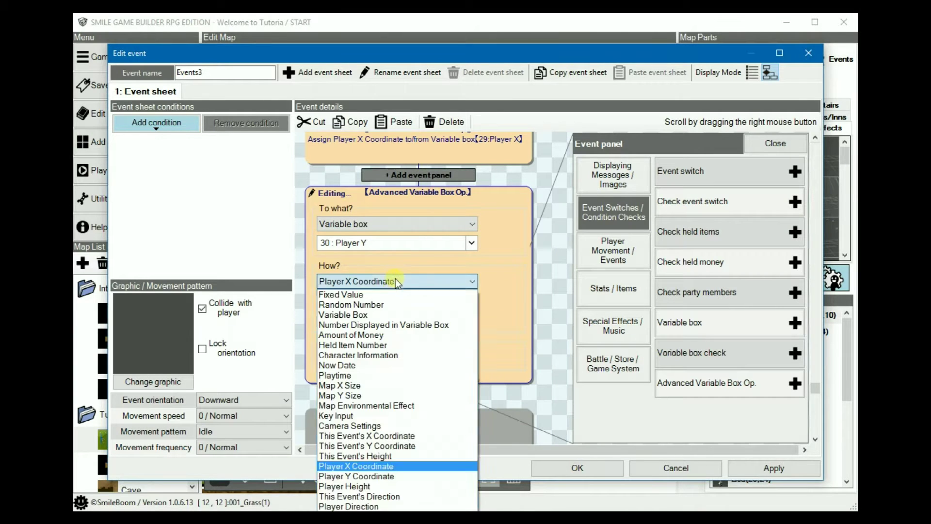
{"action": "left_click", "coordinate": [356, 476]}
{"action": "left_click", "coordinate": [544, 349]}
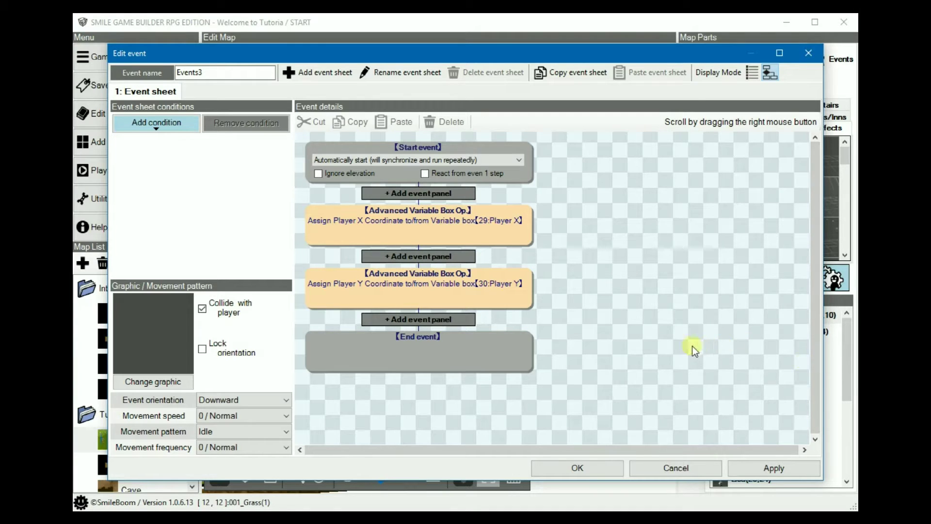
- Add a Variable box check testing whether 29: Player X equals 15
{"action": "left_click", "coordinate": [437, 318]}
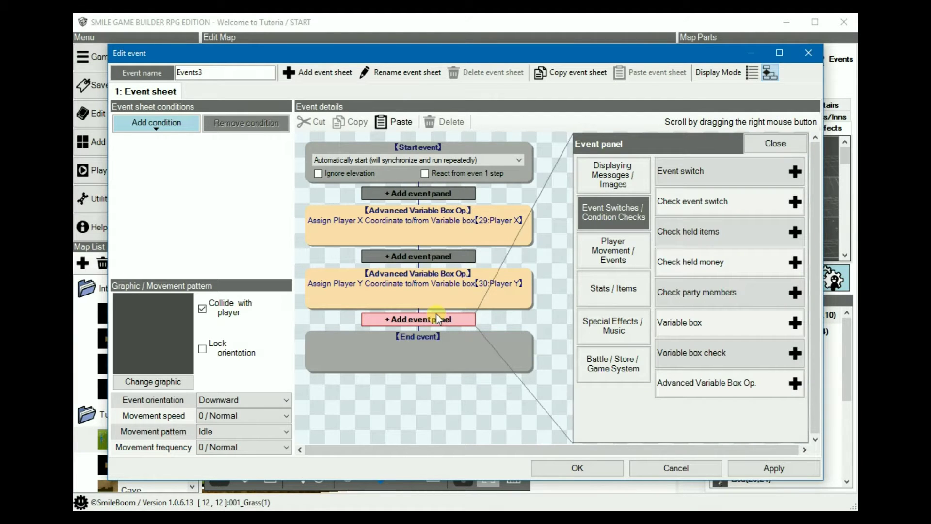
{"action": "left_click", "coordinate": [702, 356]}
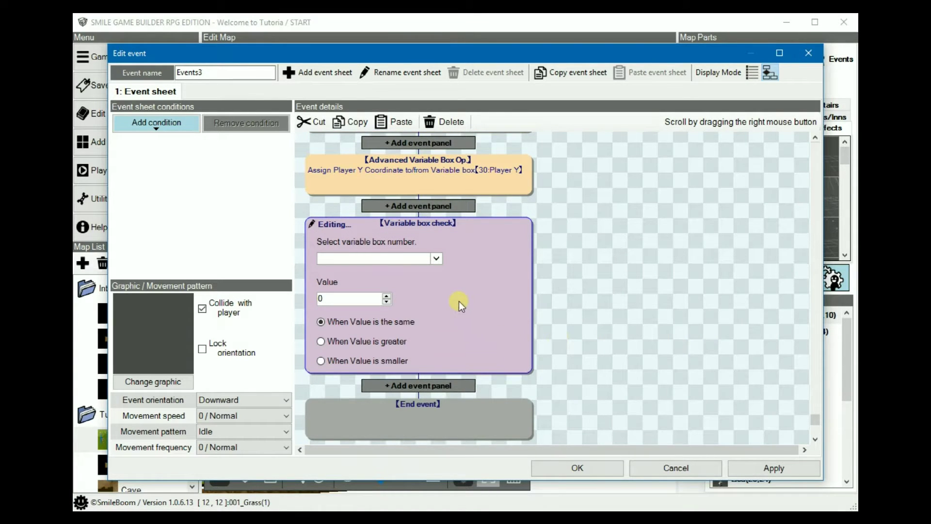
{"action": "left_click", "coordinate": [404, 258]}
{"action": "scroll", "coordinate": [373, 423], "scroll_direction": "down", "scroll_amount": 6}
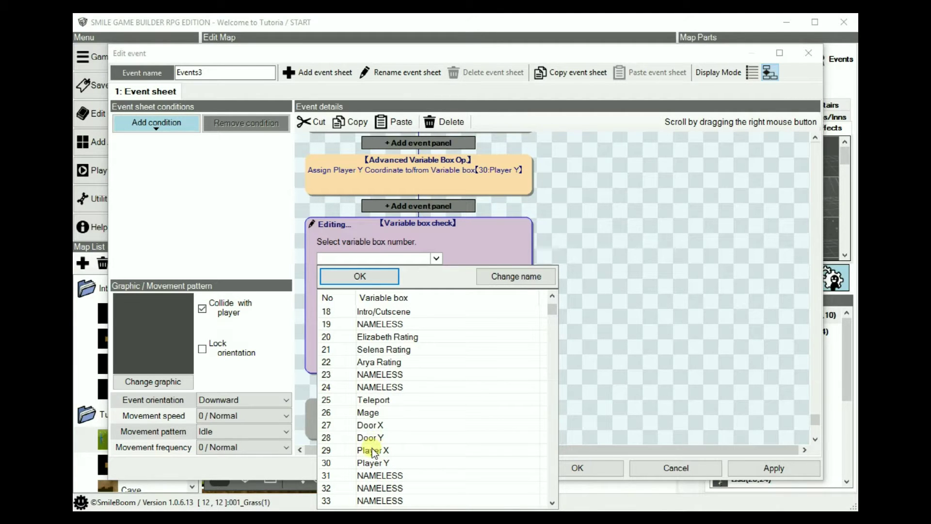
{"action": "left_click", "coordinate": [372, 449]}
{"action": "left_click", "coordinate": [367, 275]}
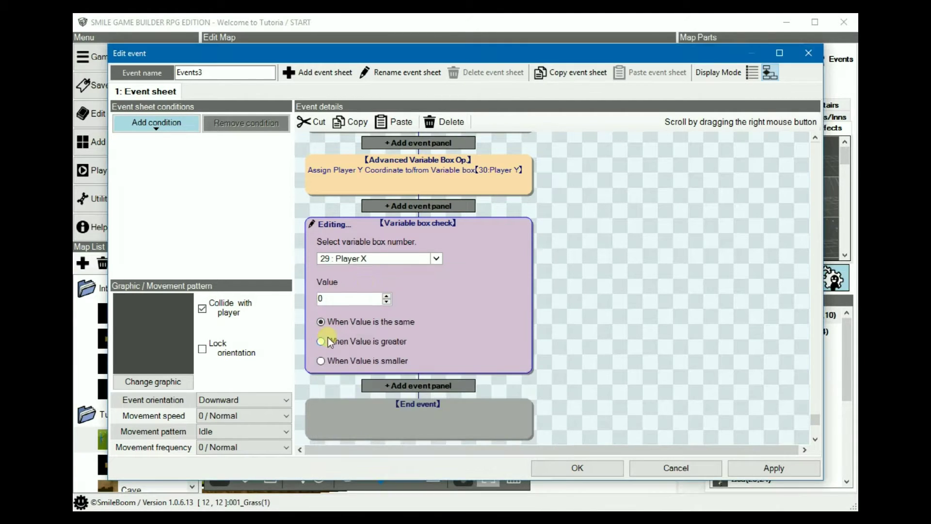
{"action": "double_click", "coordinate": [356, 299]}
{"action": "type", "text": "6"}
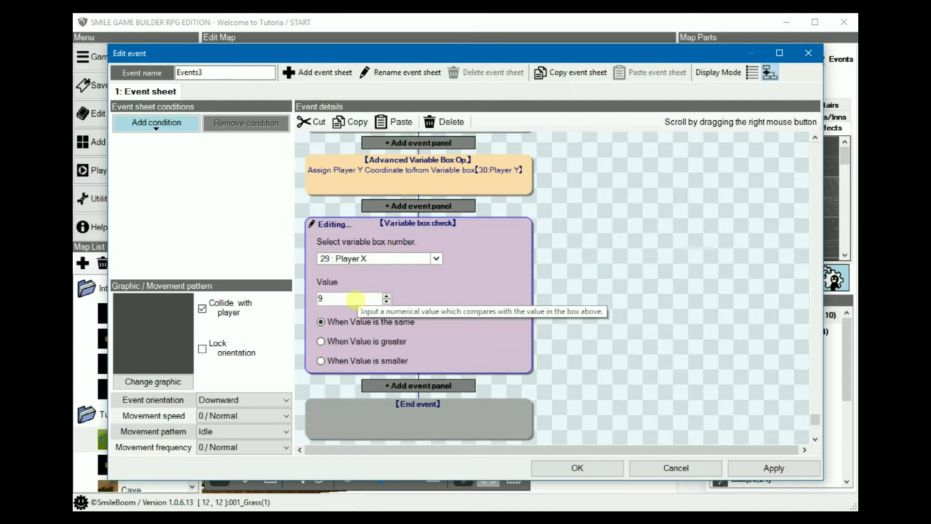
{"action": "scroll", "coordinate": [355, 299], "scroll_direction": "up", "scroll_amount": 2}
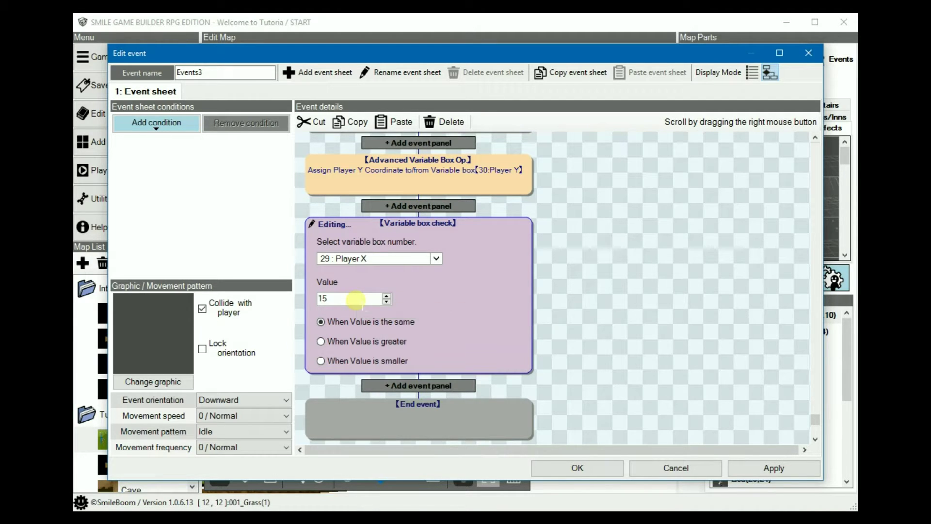
{"action": "left_click", "coordinate": [580, 308]}
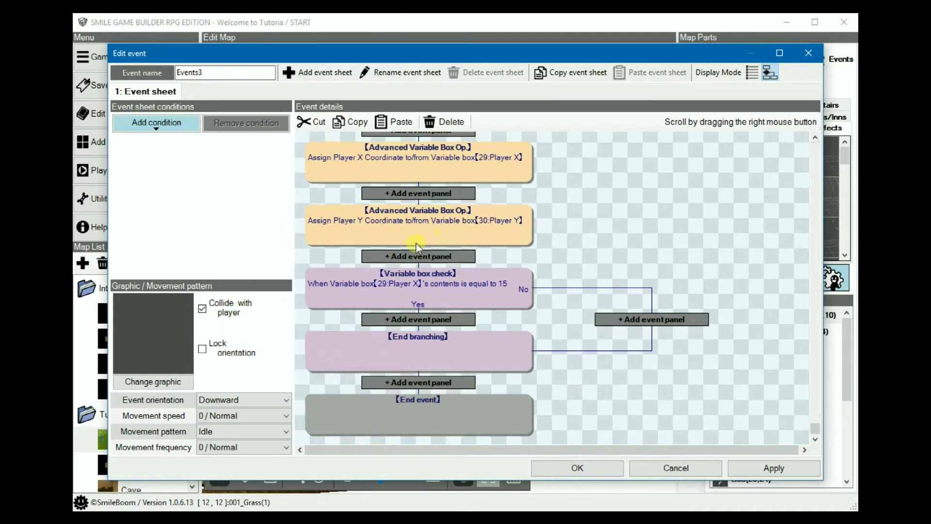
{"action": "left_click", "coordinate": [418, 318]}
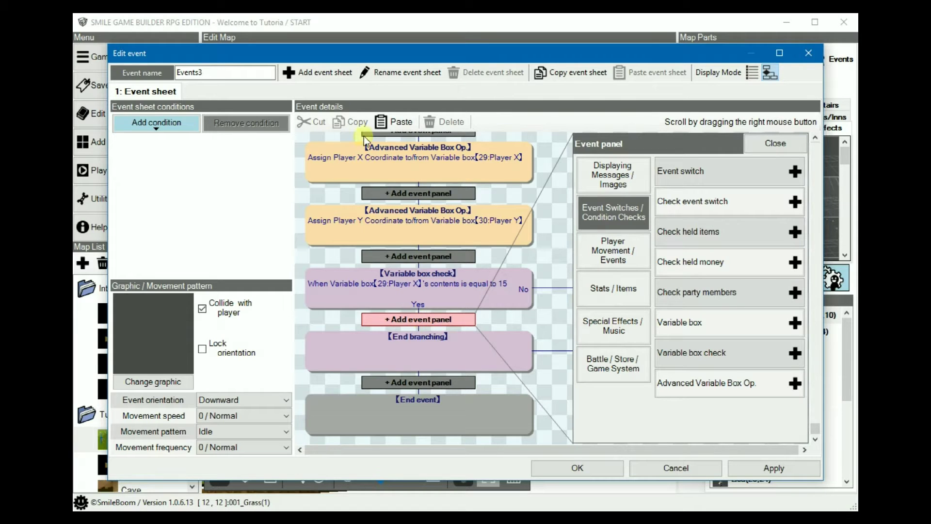
- Under the Yes path, nest a Variable box check testing whether 30: Player Y equals 11
{"action": "left_click", "coordinate": [429, 283]}
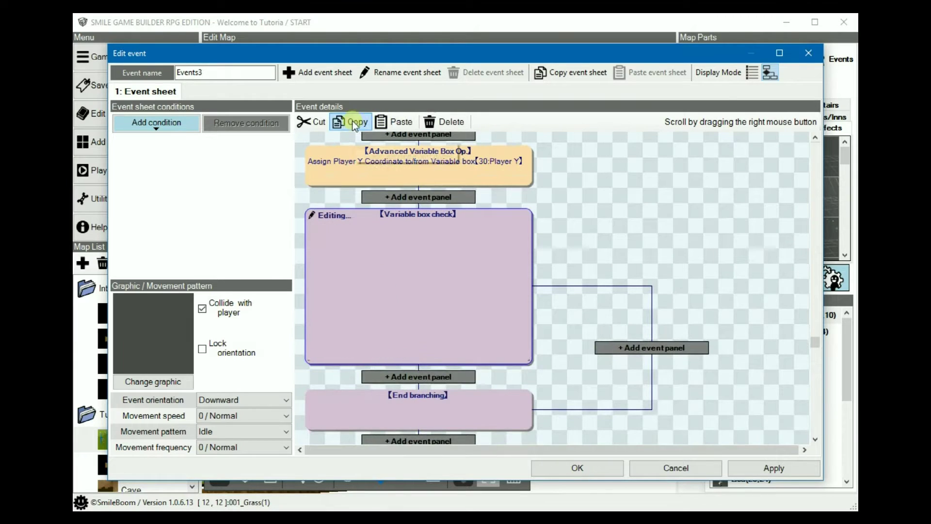
{"action": "left_click", "coordinate": [422, 375]}
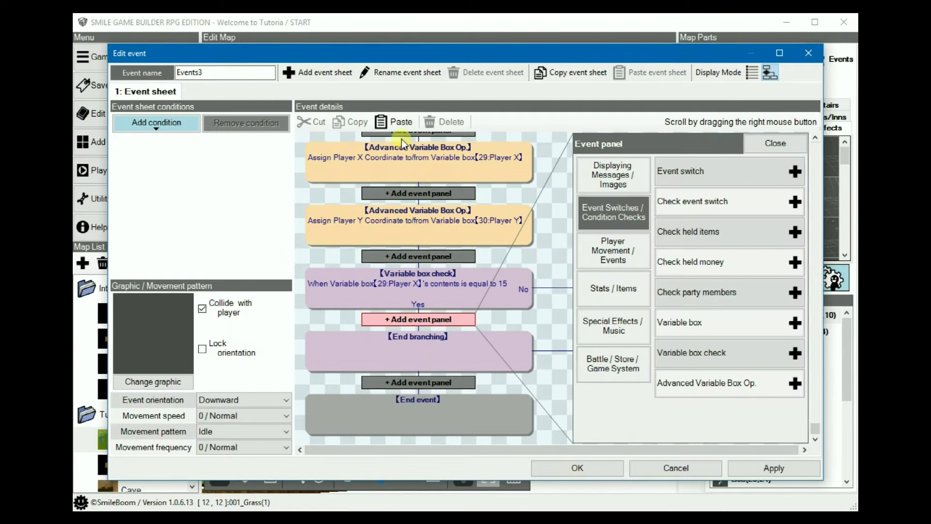
{"action": "left_click", "coordinate": [378, 249]}
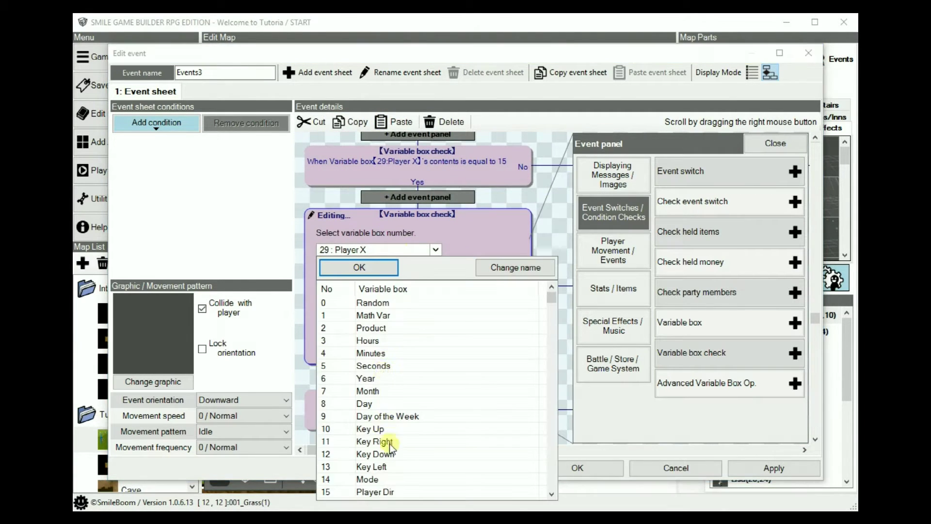
{"action": "scroll", "coordinate": [388, 444], "scroll_direction": "down", "scroll_amount": 6}
{"action": "left_click", "coordinate": [374, 452]}
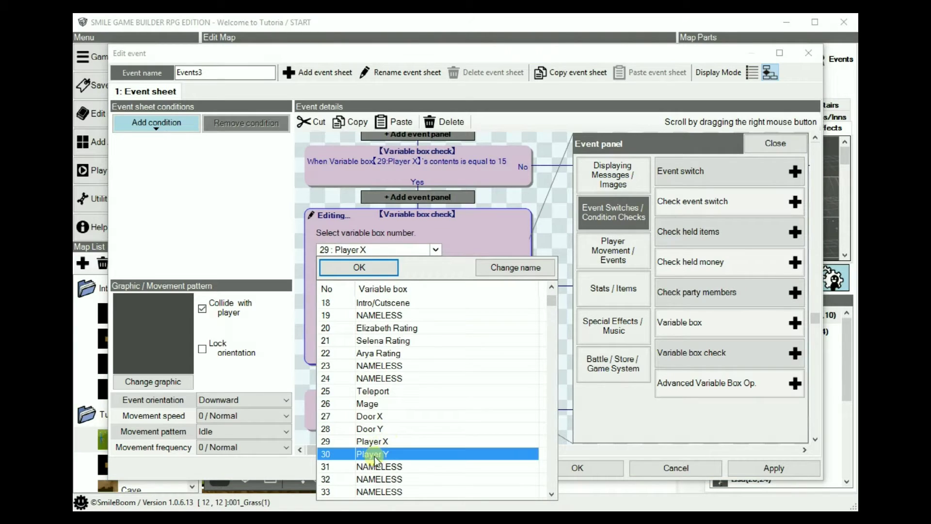
{"action": "left_click", "coordinate": [348, 268]}
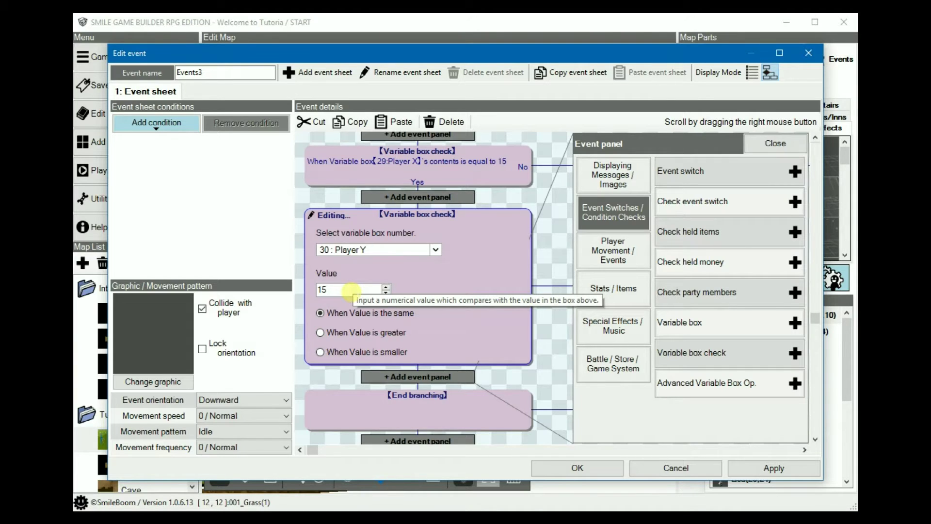
{"action": "scroll", "coordinate": [351, 291], "scroll_direction": "down", "scroll_amount": 3}
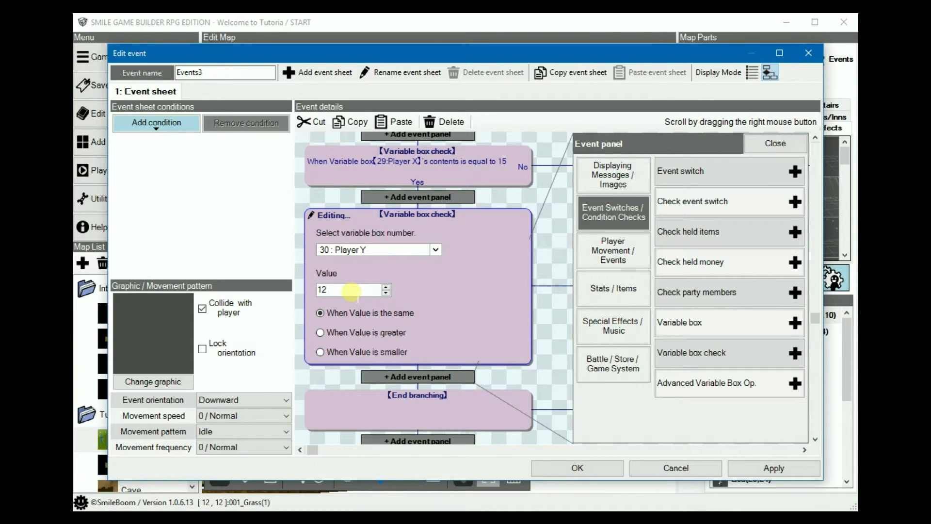
{"action": "left_click", "coordinate": [386, 294]}
{"action": "left_click", "coordinate": [551, 296]}
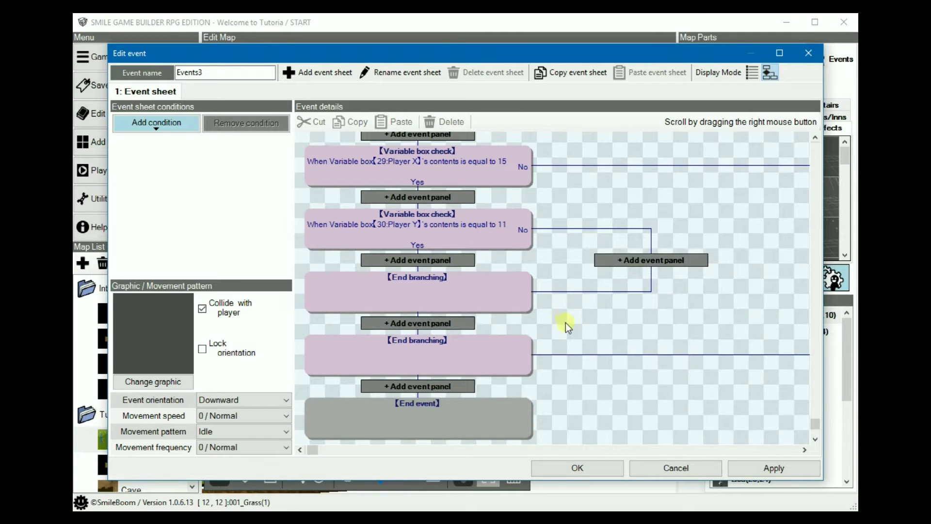
- Add a Display image step showing the Open image under the Player Y check's Yes path
{"action": "left_click", "coordinate": [420, 260]}
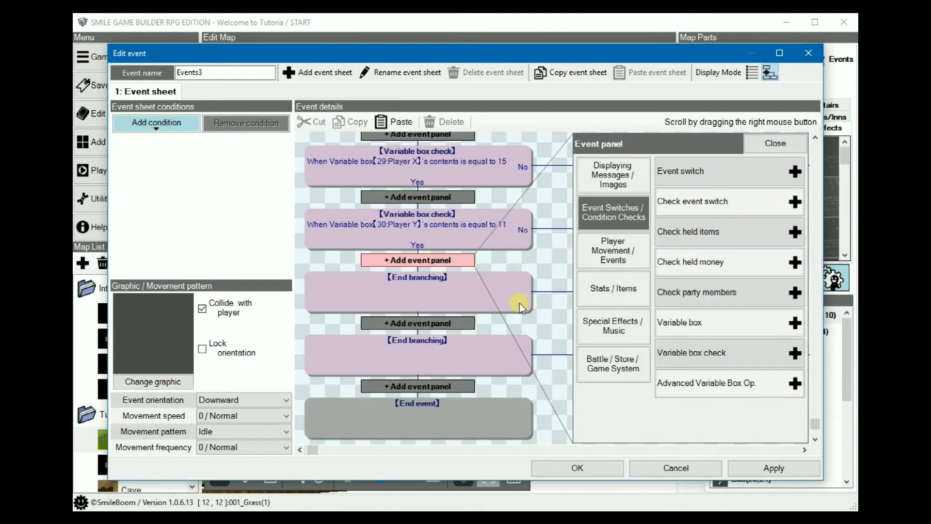
{"action": "left_click", "coordinate": [625, 191]}
{"action": "left_click", "coordinate": [687, 293]}
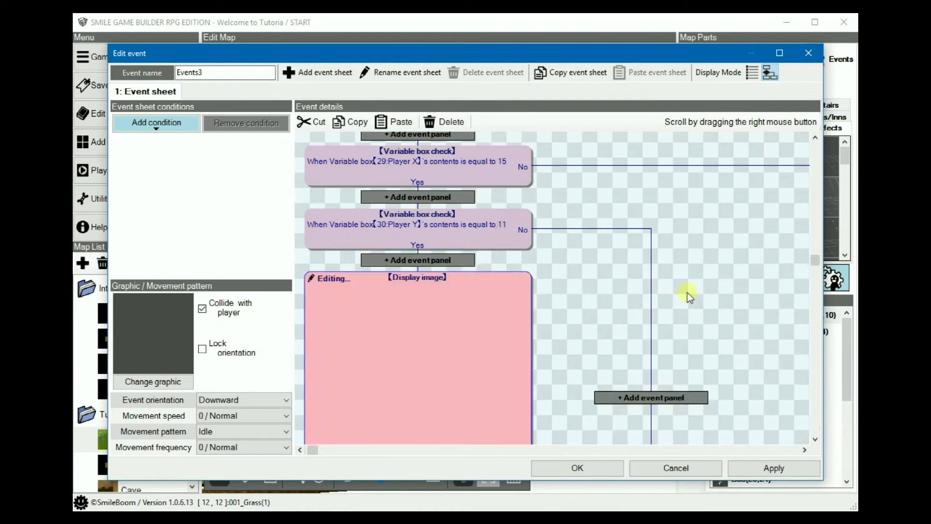
{"action": "left_click", "coordinate": [464, 237]}
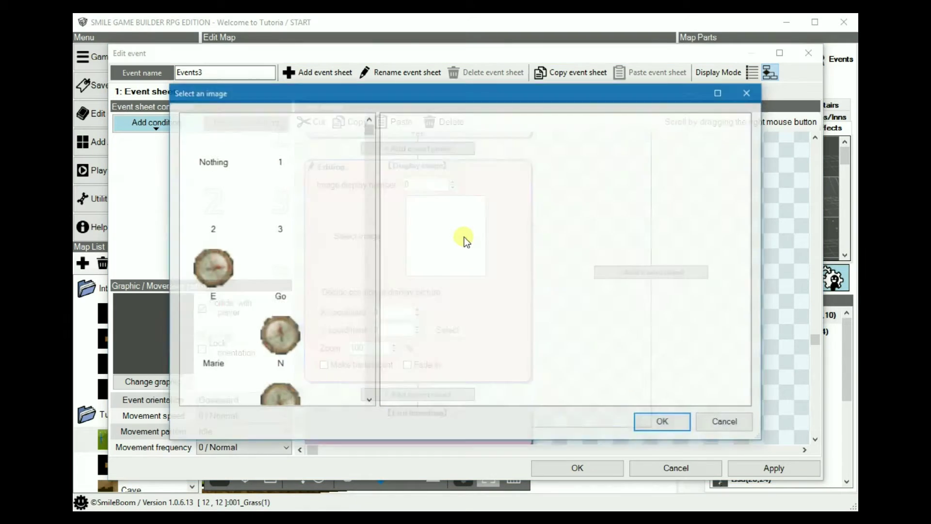
{"action": "scroll", "coordinate": [234, 358], "scroll_direction": "down", "scroll_amount": 3}
{"action": "scroll", "coordinate": [234, 359], "scroll_direction": "up", "scroll_amount": 3}
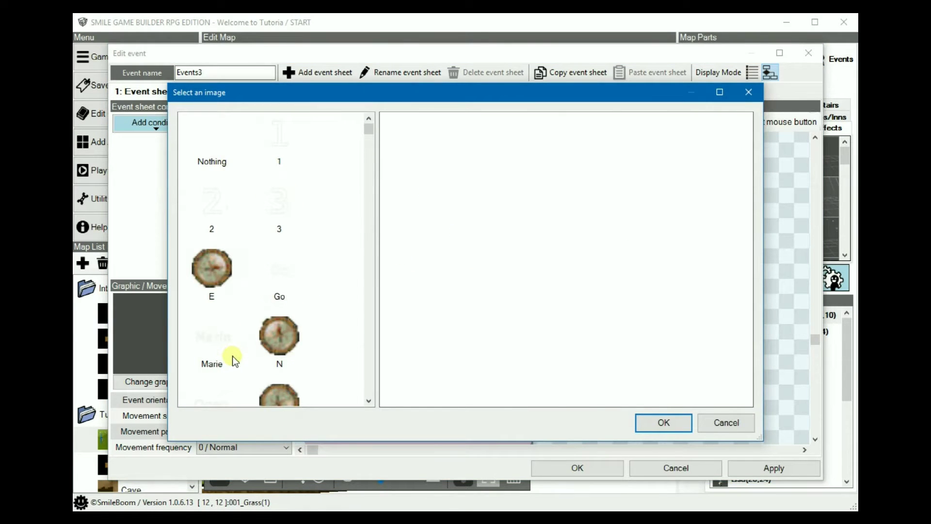
{"action": "scroll", "coordinate": [232, 356], "scroll_direction": "down", "scroll_amount": 3}
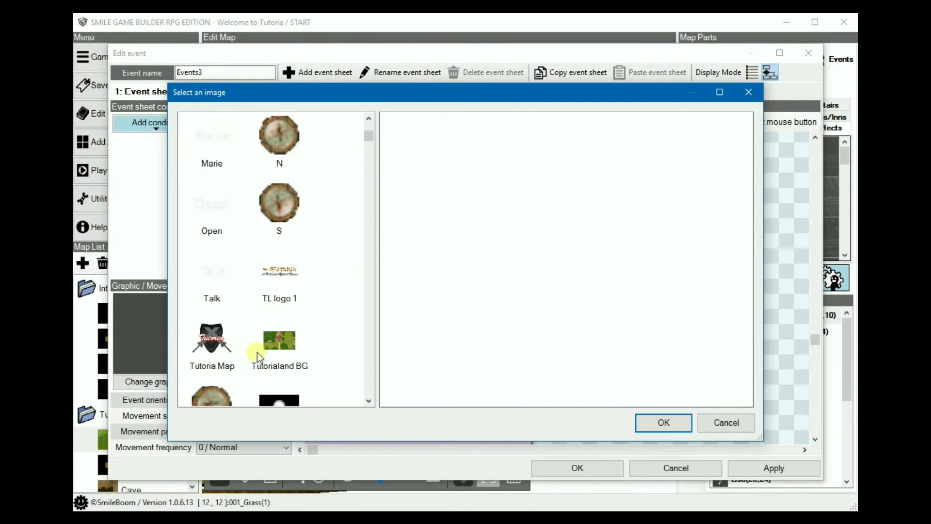
{"action": "left_click", "coordinate": [215, 217]}
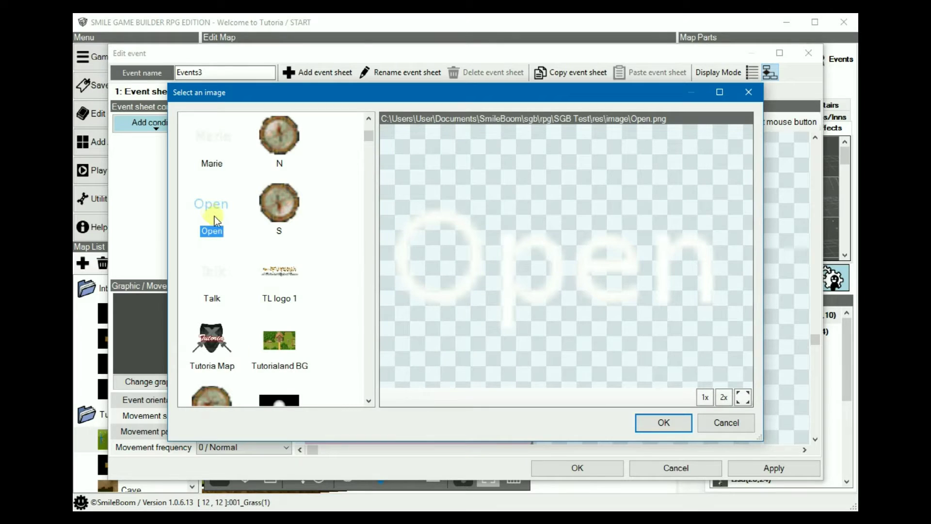
{"action": "left_click", "coordinate": [662, 424]}
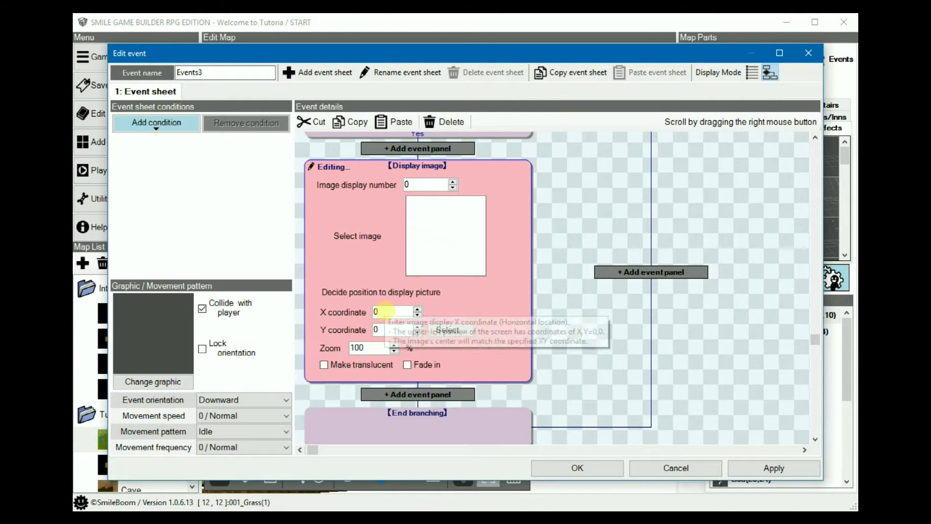
- Position the Open image at X 449, Y 190
{"action": "double_click", "coordinate": [383, 312]}
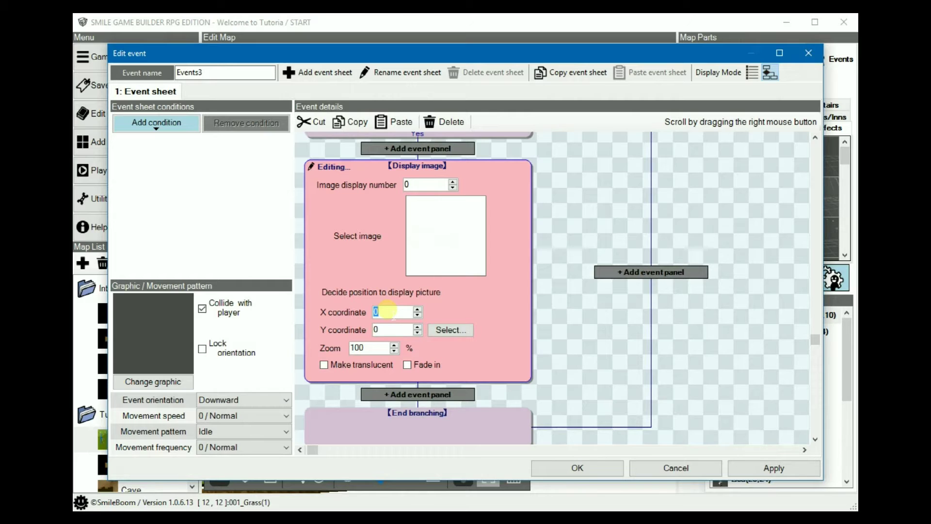
{"action": "type", "text": "449"}
{"action": "double_click", "coordinate": [396, 330]}
{"action": "type", "text": "190"}
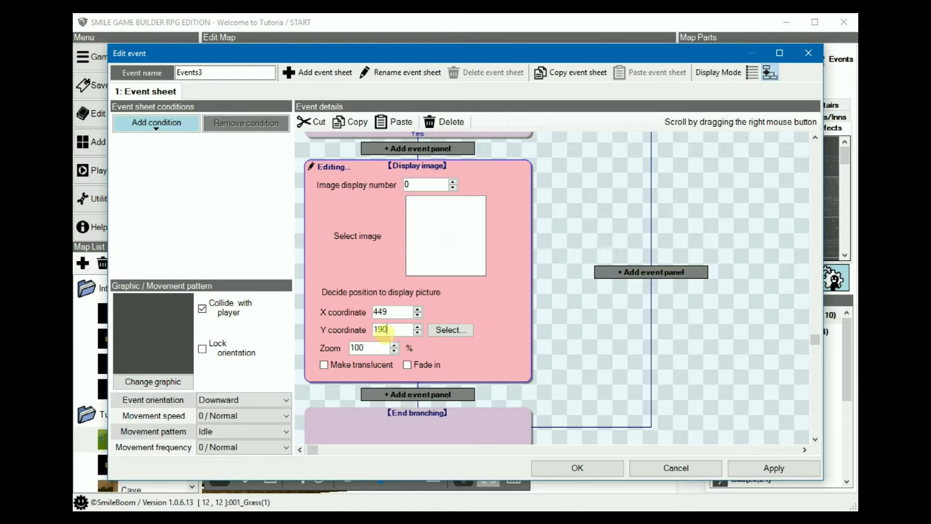
- Scroll back up and review the Player Y check without changing it
{"action": "scroll", "coordinate": [585, 335], "scroll_direction": "down", "scroll_amount": 1}
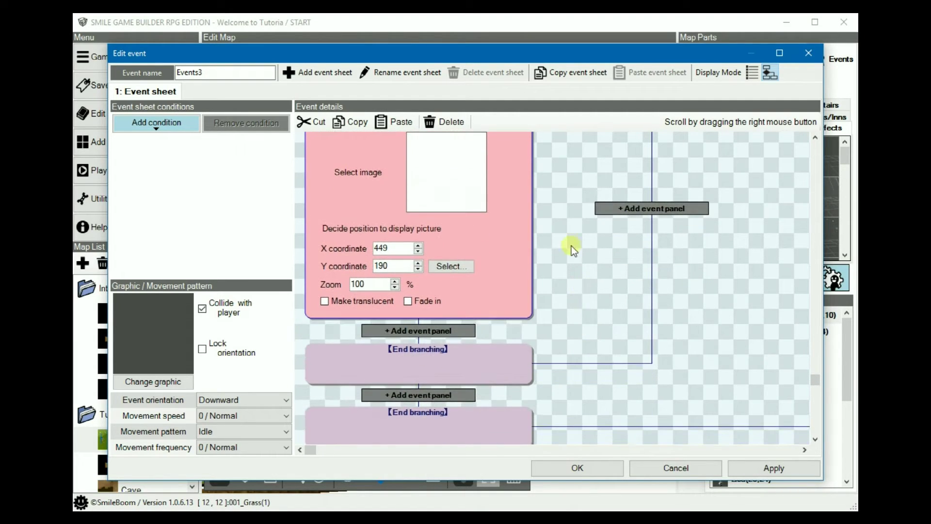
{"action": "right_click_drag", "start_coordinate": [571, 246], "coordinate": [571, 426]}
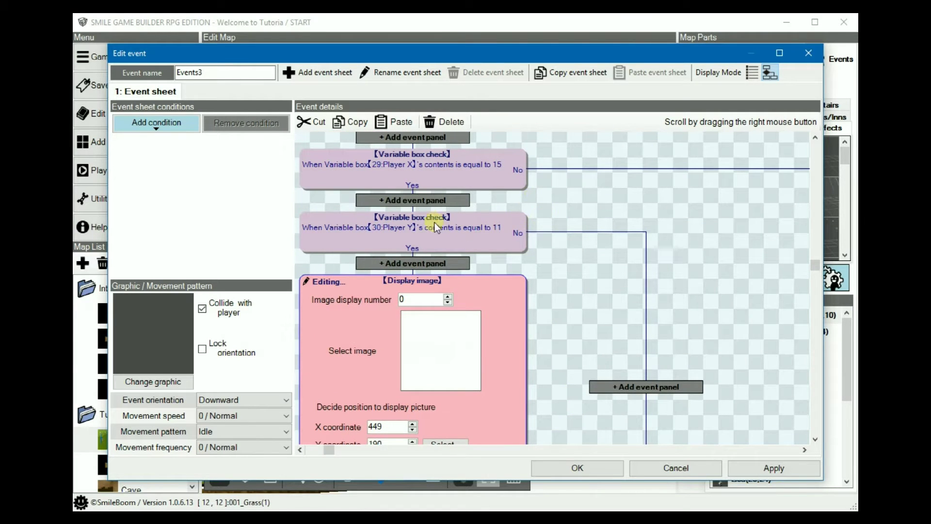
{"action": "left_click", "coordinate": [452, 251]}
{"action": "left_click", "coordinate": [574, 317]}
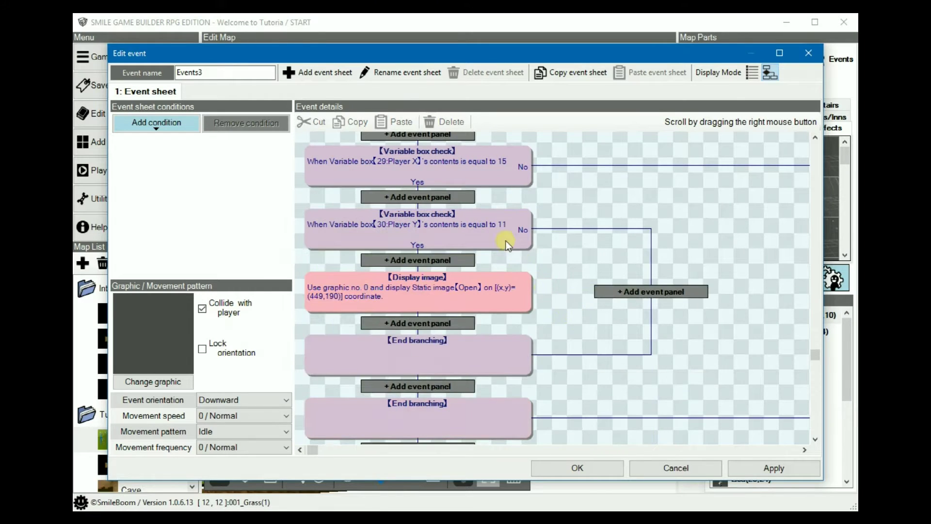
- Add a Delete displayed image step hiding graphic 0 on the Player Y check's No path
{"action": "left_click", "coordinate": [661, 293]}
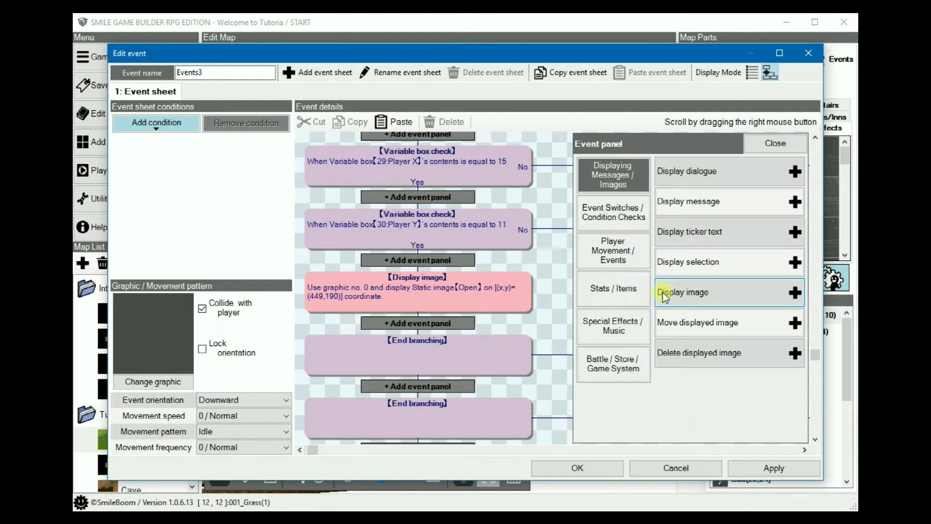
{"action": "left_click", "coordinate": [688, 354]}
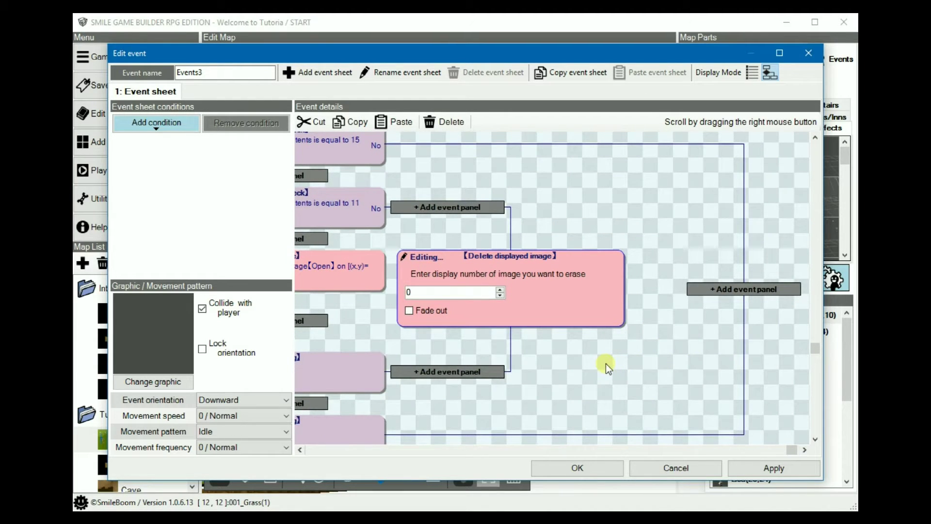
{"action": "left_click", "coordinate": [664, 361]}
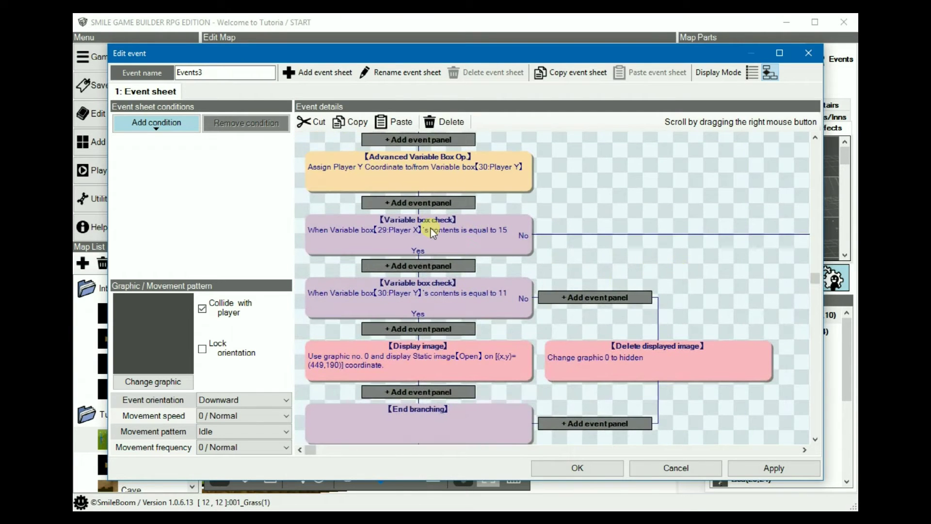
- Review the Player X check without changes and shift the flowchart view
{"action": "left_click", "coordinate": [430, 227]}
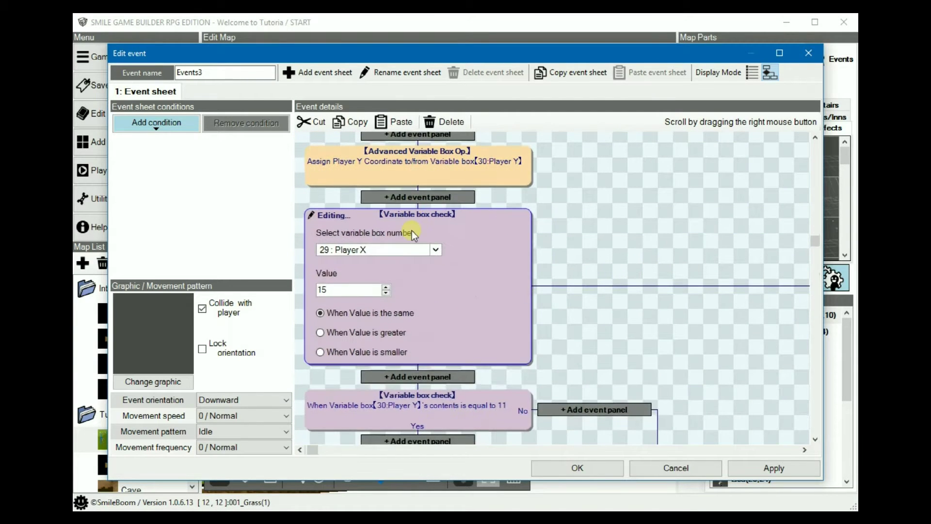
{"action": "left_click", "coordinate": [588, 182]}
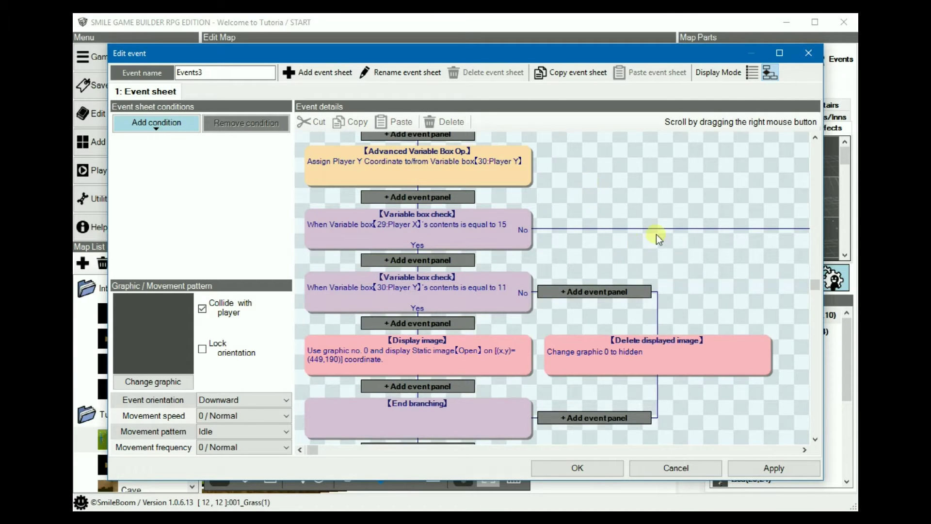
{"action": "right_click_drag", "start_coordinate": [656, 234], "coordinate": [473, 237]}
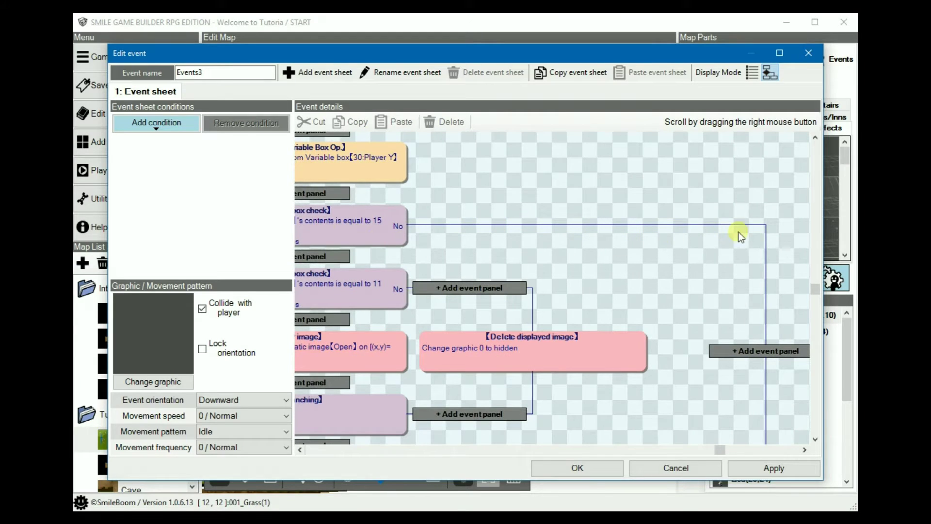
{"action": "left_click", "coordinate": [762, 351]}
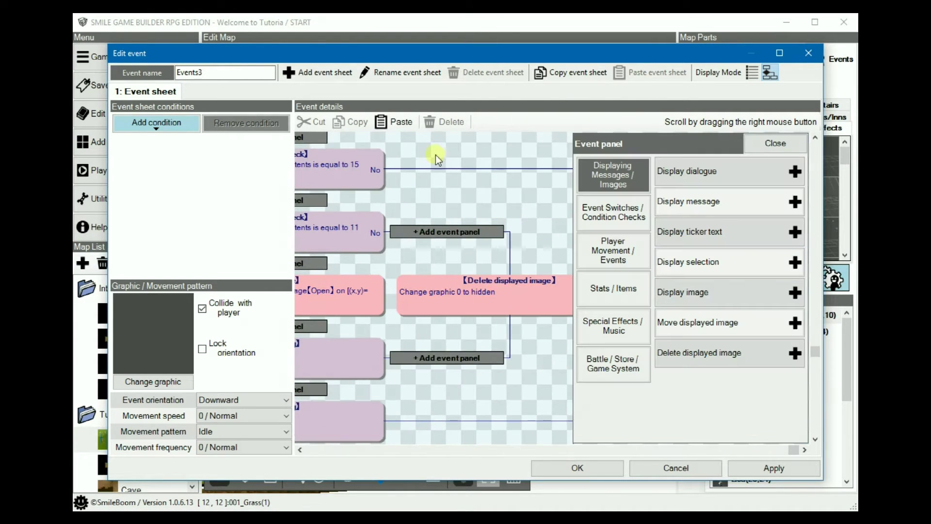
- Raise the Player X check's value from 15 to 19, leaving the Player Y check at 11
{"action": "left_click", "coordinate": [415, 175]}
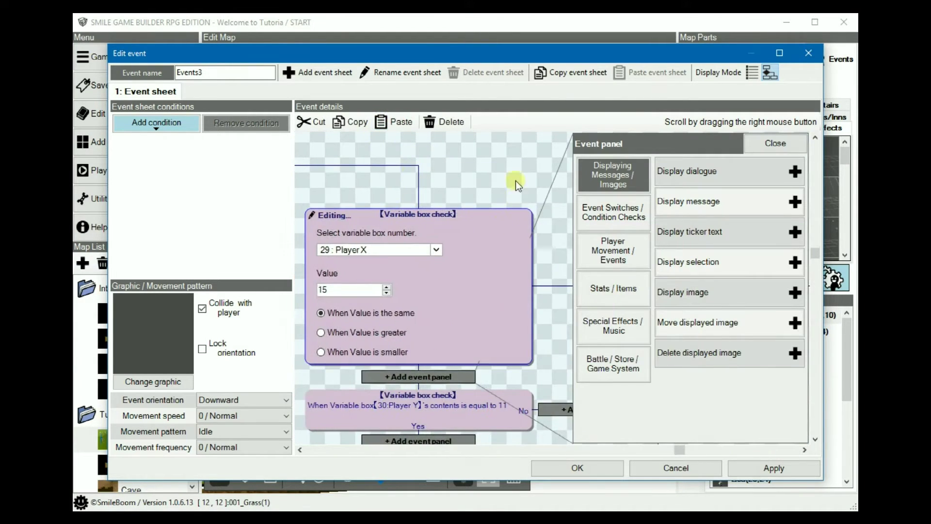
{"action": "left_click", "coordinate": [516, 178]}
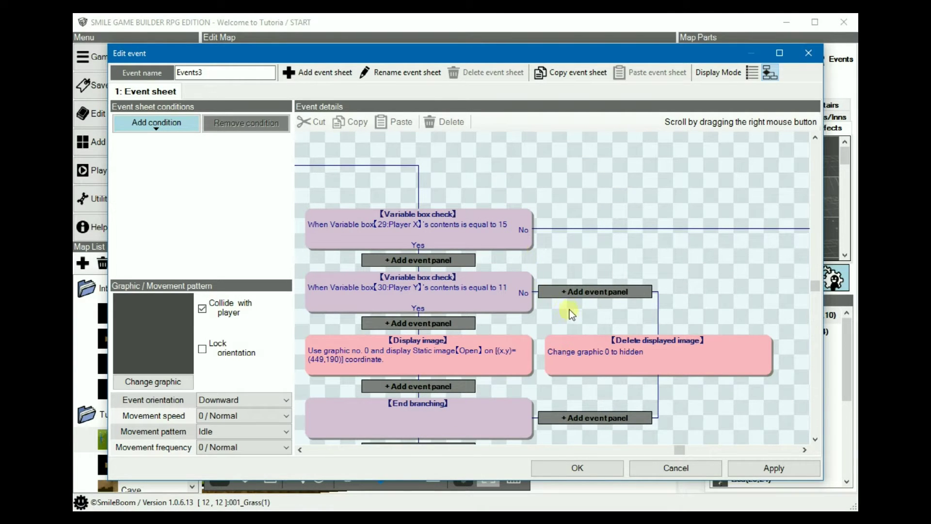
{"action": "left_click", "coordinate": [505, 214]}
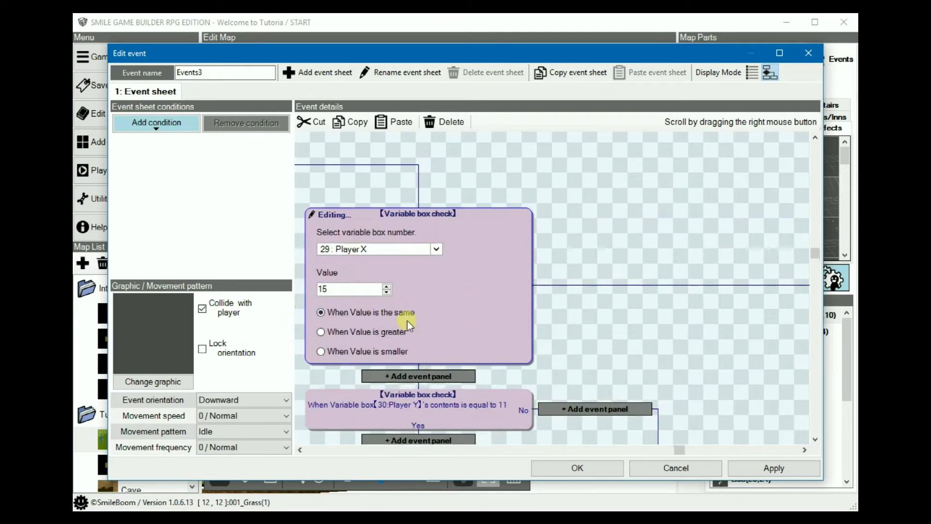
{"action": "left_click", "coordinate": [387, 286]}
{"action": "left_click", "coordinate": [387, 286]}
{"action": "left_click", "coordinate": [387, 286]}
{"action": "left_click", "coordinate": [387, 287]}
{"action": "right_click_drag", "start_coordinate": [598, 324], "coordinate": [618, 214]}
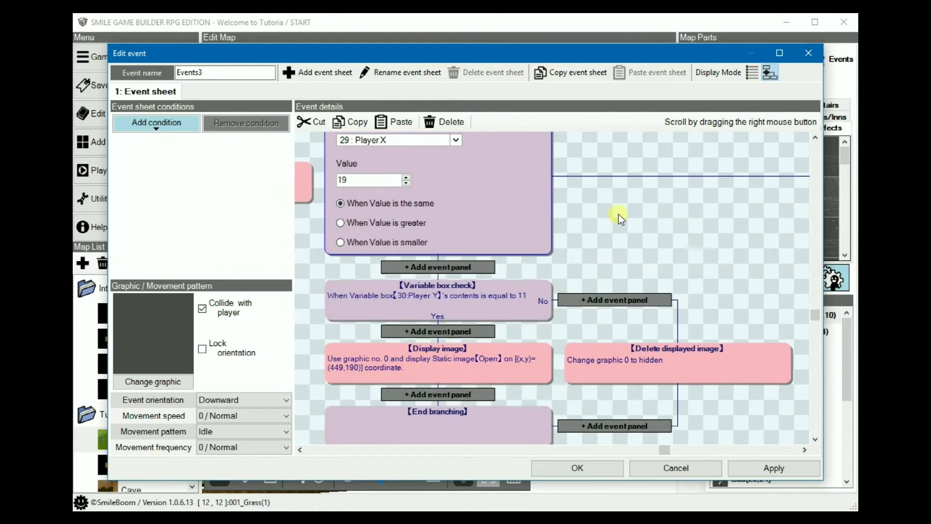
{"action": "left_click", "coordinate": [484, 295]}
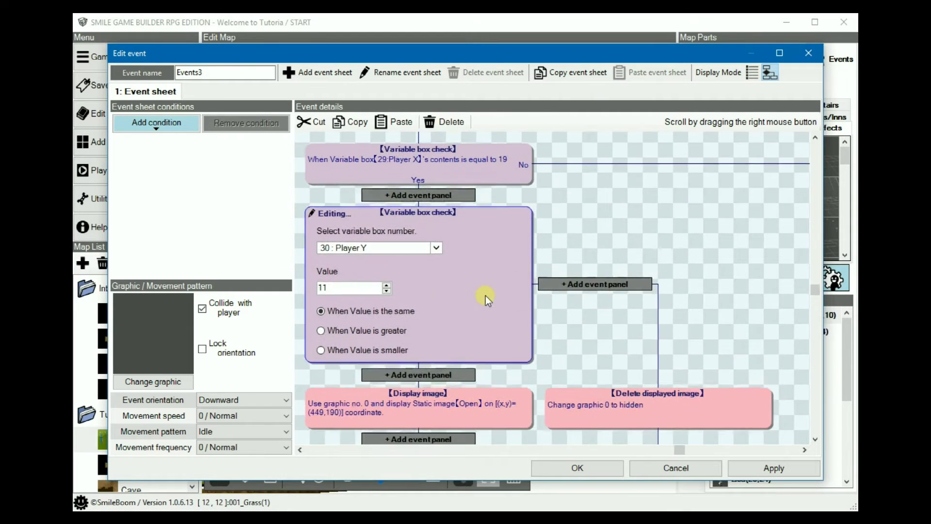
{"action": "left_click", "coordinate": [556, 334]}
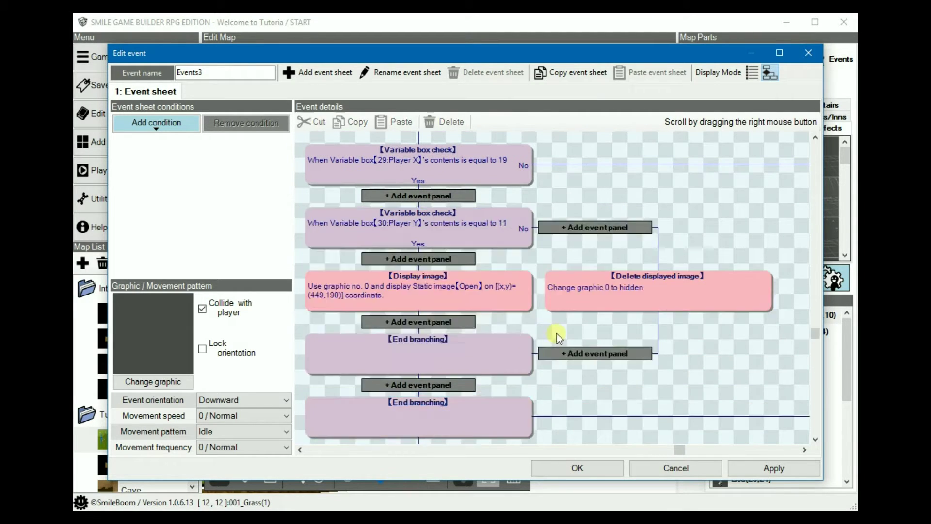
{"action": "right_click_drag", "start_coordinate": [533, 330], "coordinate": [560, 296]}
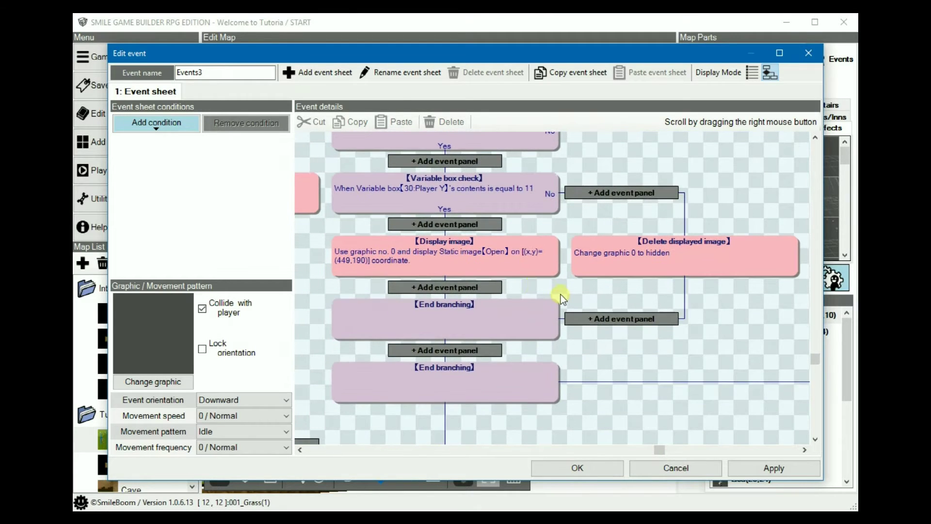
- Swap the Display image step's picture from Open to Talk
{"action": "left_click", "coordinate": [481, 245]}
{"action": "left_click", "coordinate": [440, 238]}
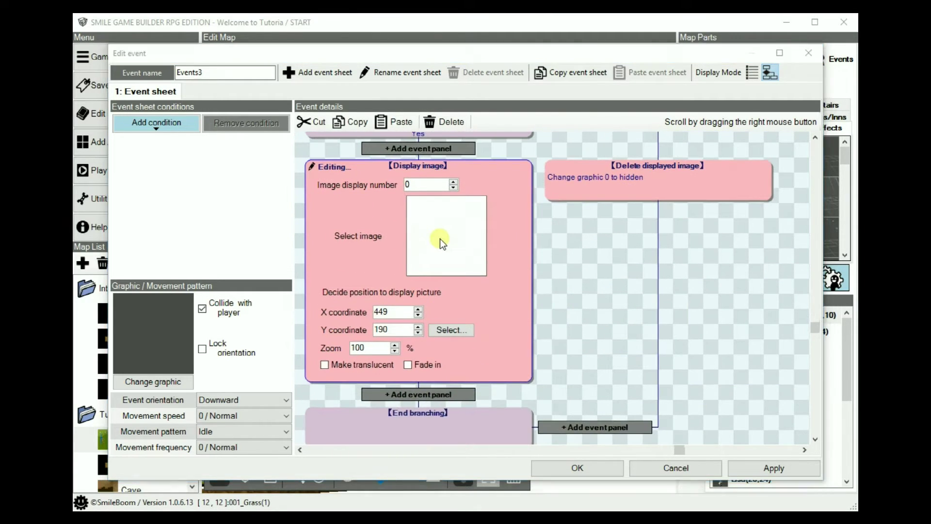
{"action": "scroll", "coordinate": [222, 371], "scroll_direction": "down", "scroll_amount": 3}
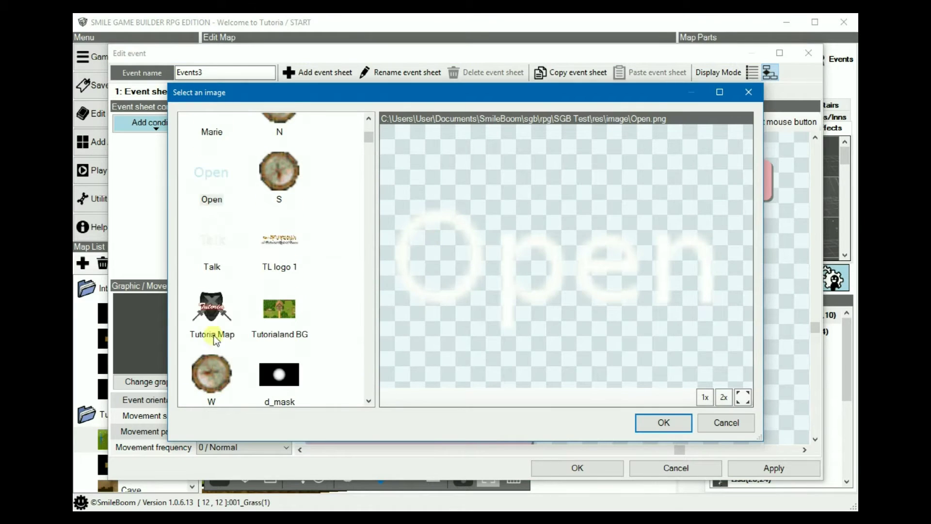
{"action": "left_click", "coordinate": [215, 248]}
{"action": "left_click", "coordinate": [664, 423]}
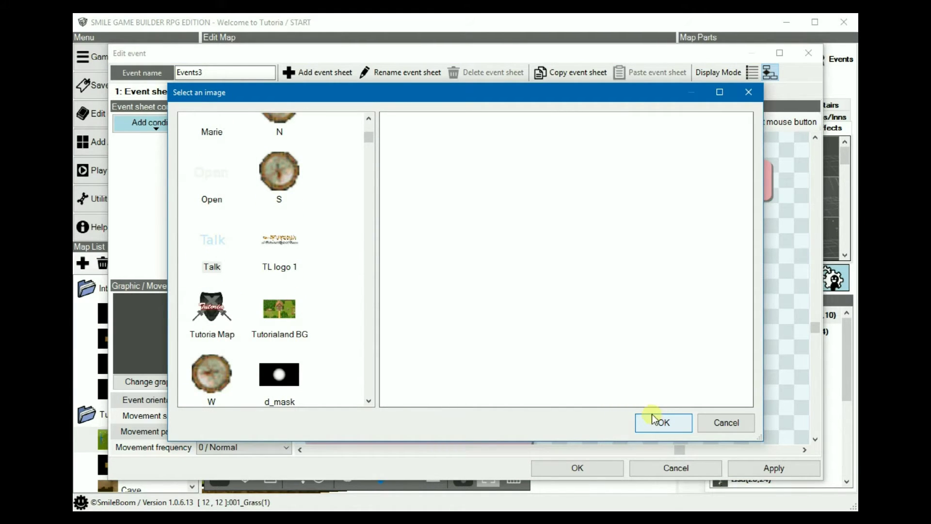
{"action": "left_click", "coordinate": [652, 415]}
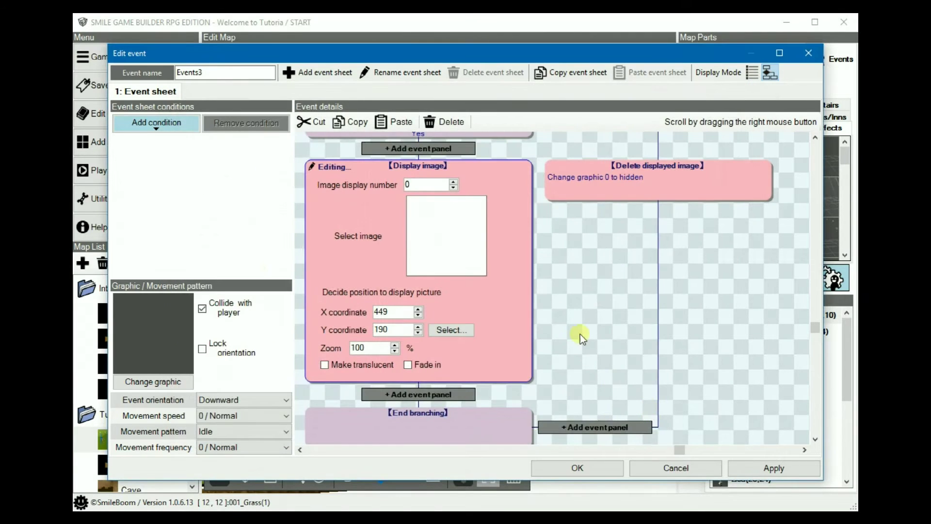
{"action": "mouse_move", "coordinate": [580, 333]}
{"action": "right_mouse_down"}
{"action": "mouse_move", "coordinate": [584, 291]}
{"action": "mouse_move", "coordinate": [591, 341]}
{"action": "right_mouse_up"}
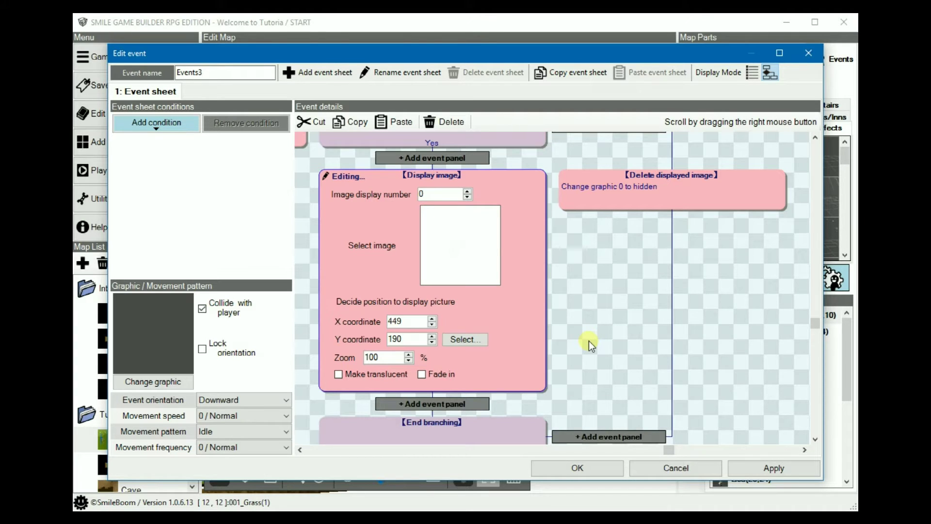
- Save the event and launch a playtest
{"action": "left_click", "coordinate": [580, 468]}
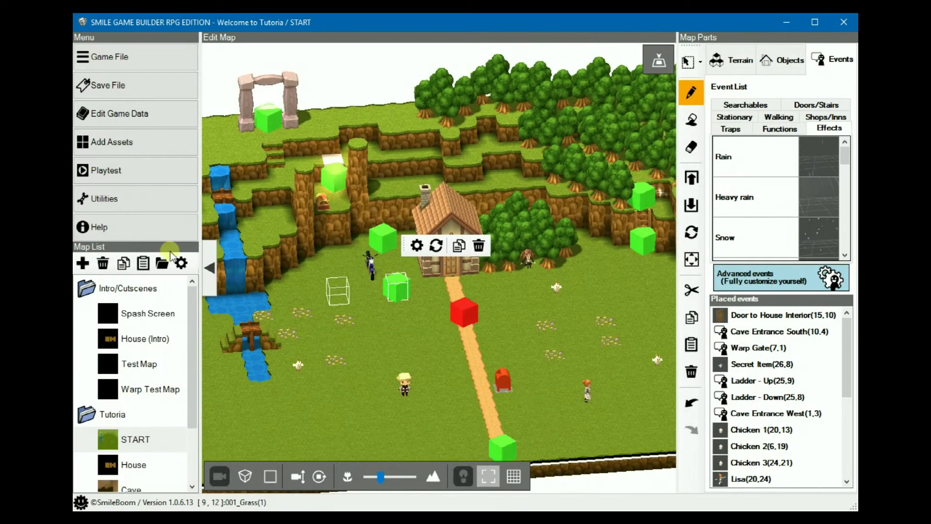
{"action": "left_click", "coordinate": [117, 169]}
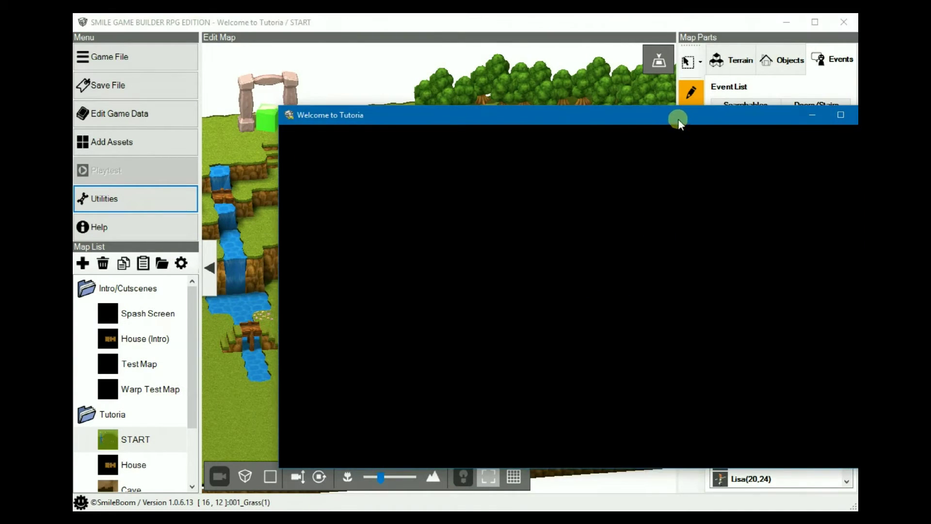
{"action": "left_click_drag", "start_coordinate": [679, 118], "coordinate": [558, 107]}
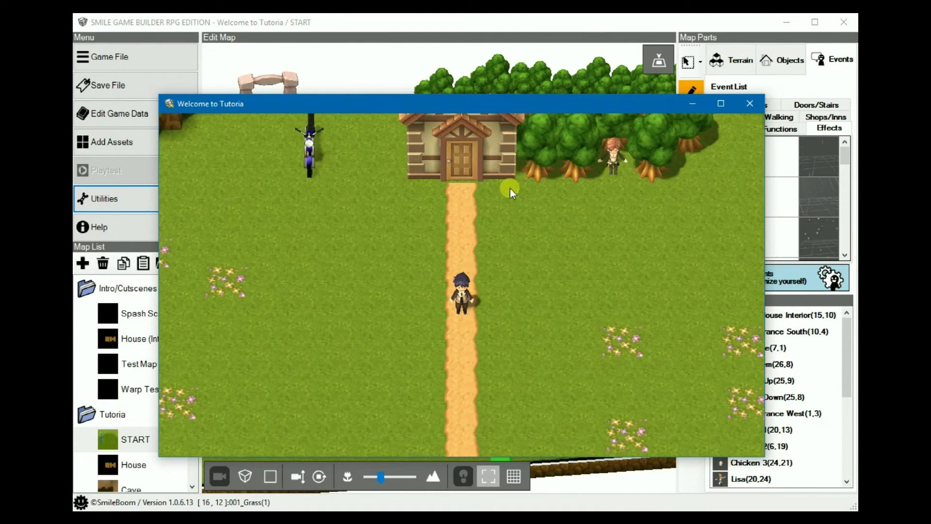
- Walk the hero north to the house door and beside the NPC to check the Open and Talk prompts
{"action": "key", "text": "Up"}
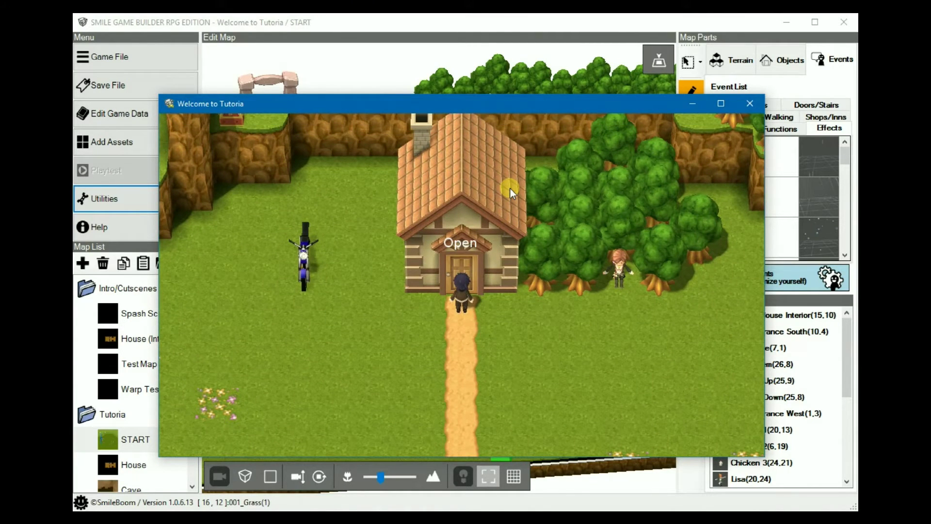
{"action": "key", "text": "Right"}
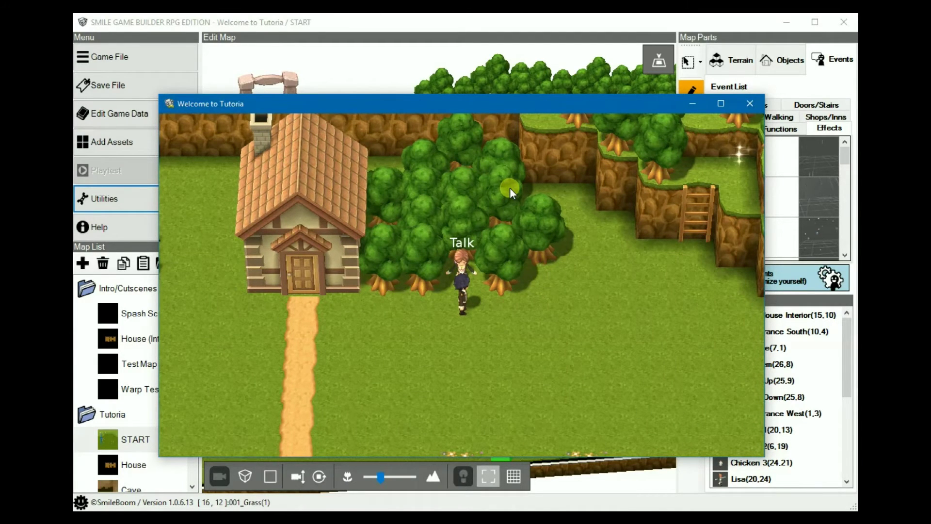
{"action": "key", "text": "Down"}
{"action": "key", "text": "Left"}
{"action": "key", "text": "Left"}
{"action": "key", "text": "Up"}
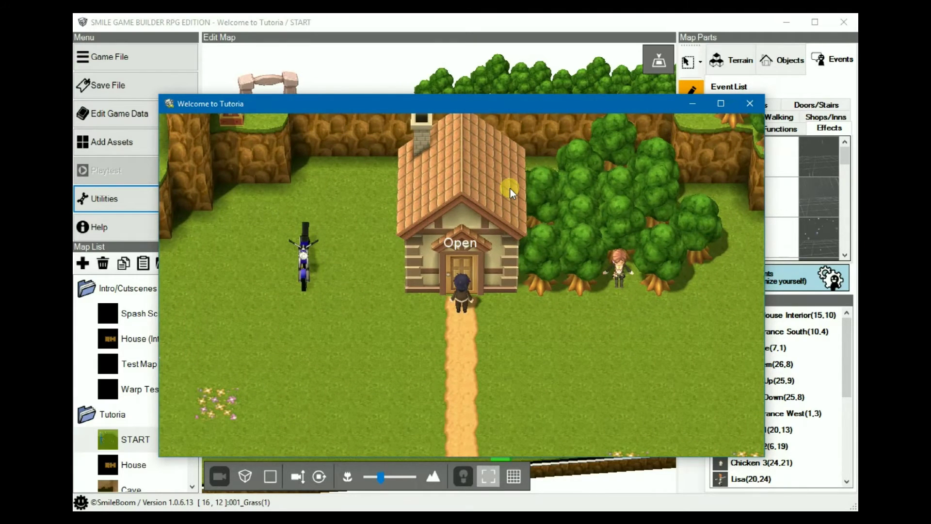
{"action": "key", "text": "Down"}
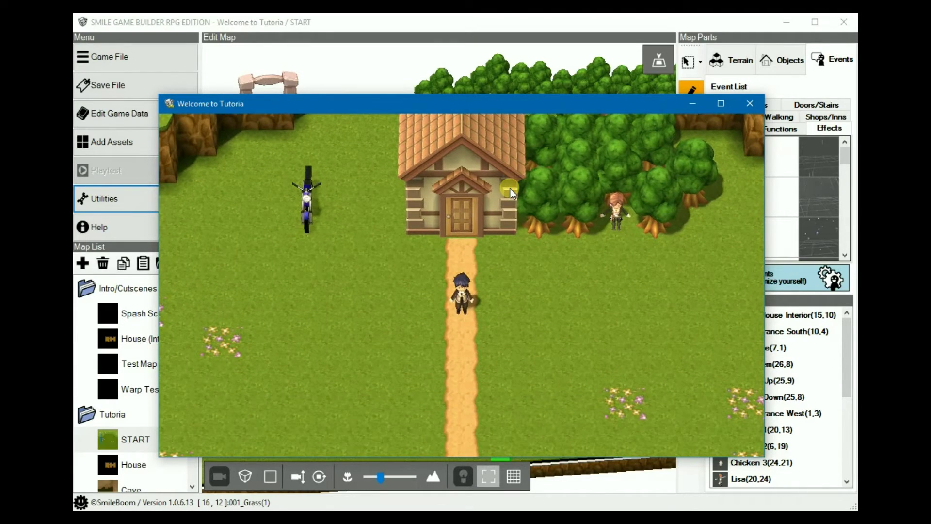
{"action": "key", "text": "Right"}
{"action": "key", "text": "Up"}
{"action": "key", "text": "Up"}
{"action": "key", "text": "Left"}
{"action": "key", "text": "Left"}
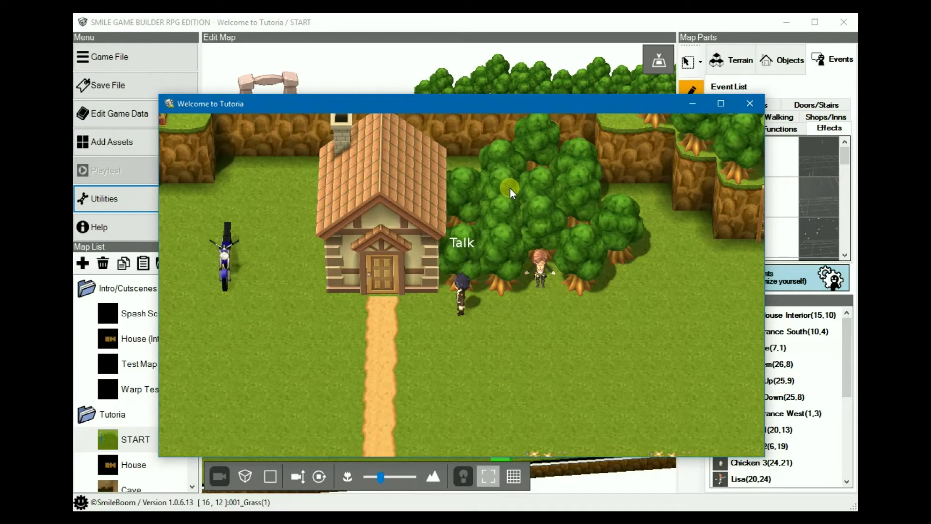
{"action": "key", "text": "Left"}
{"action": "key", "text": "Right"}
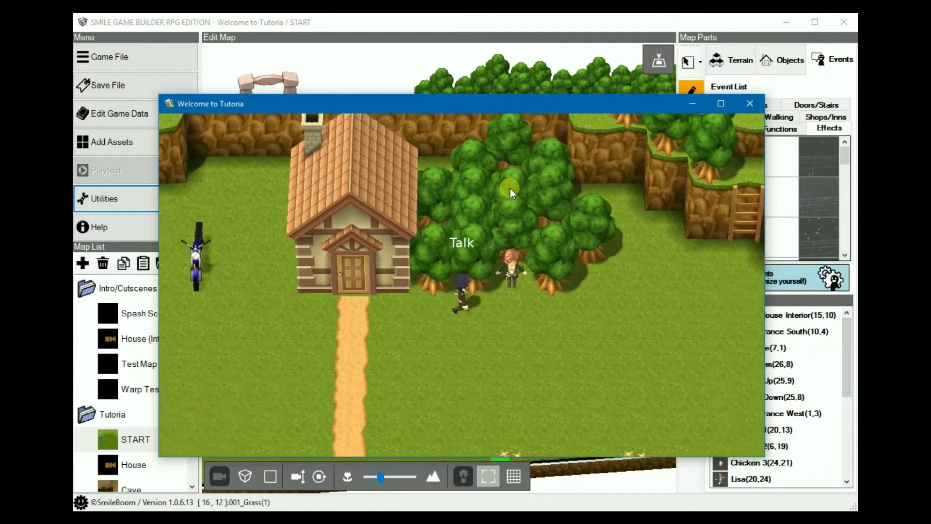
{"action": "key", "text": "Right"}
{"action": "key", "text": "Left"}
{"action": "key", "text": "Left"}
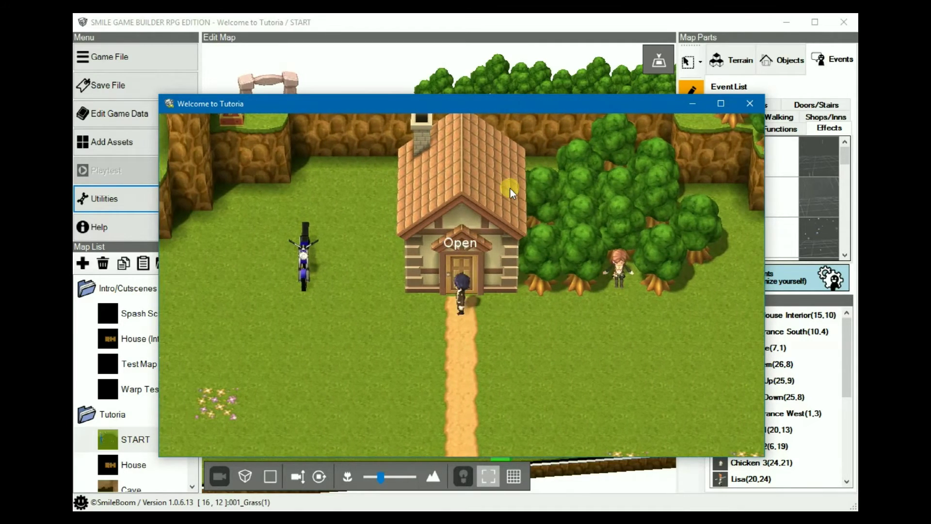
{"action": "key", "text": "Down"}
{"action": "key", "text": "Up"}
{"action": "key", "text": "Right"}
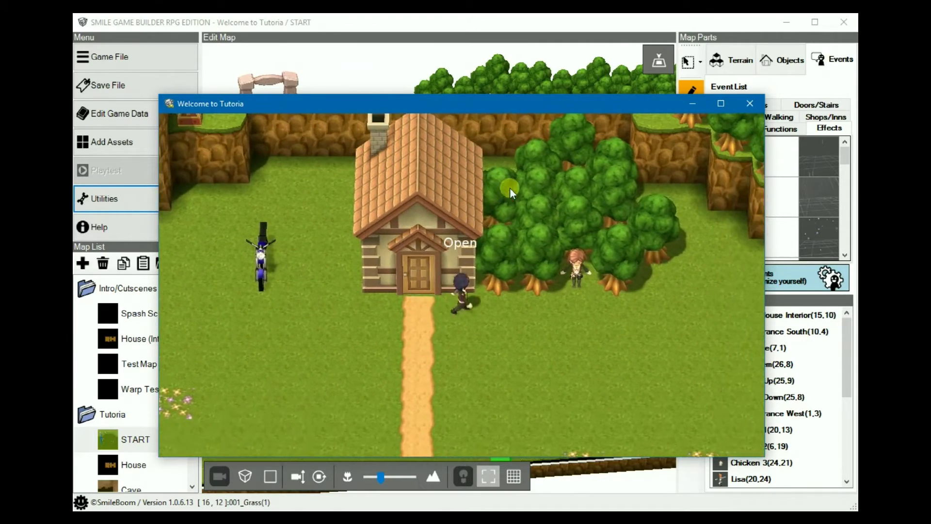
{"action": "key", "text": "Left"}
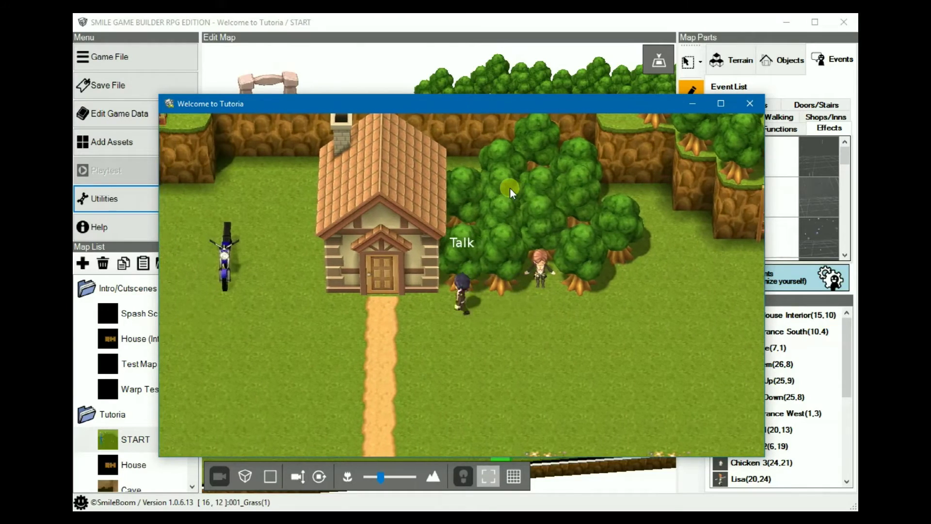
{"action": "key", "text": "Down"}
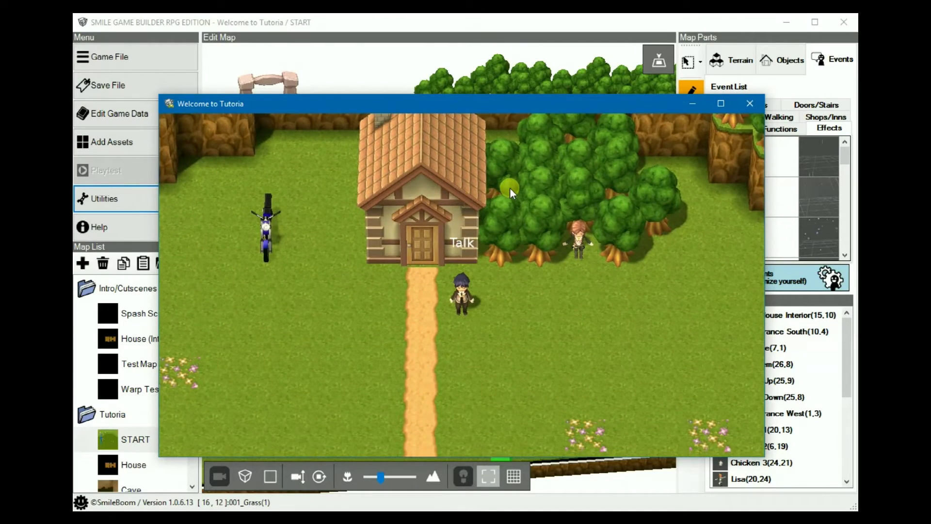
{"action": "key", "text": "Down"}
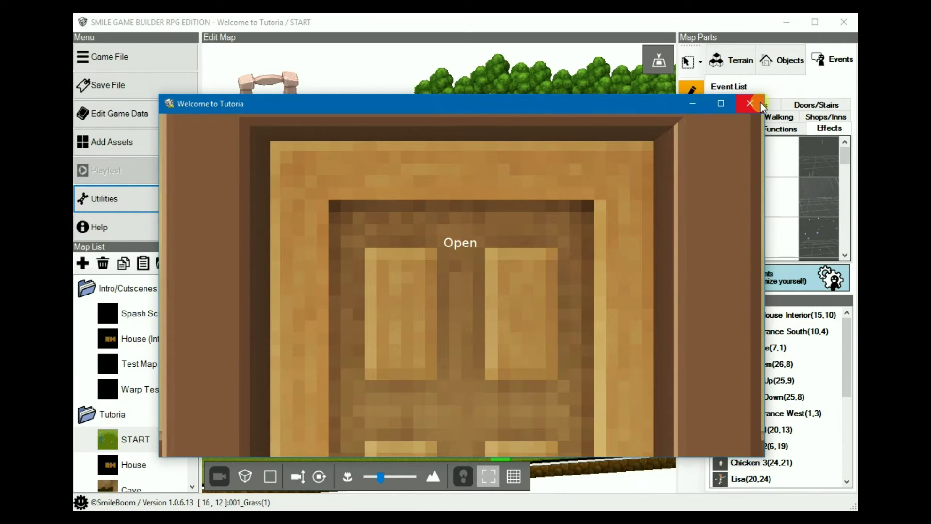
- End the playtest and reopen the Events3 event for editing
{"action": "left_click", "coordinate": [756, 104]}
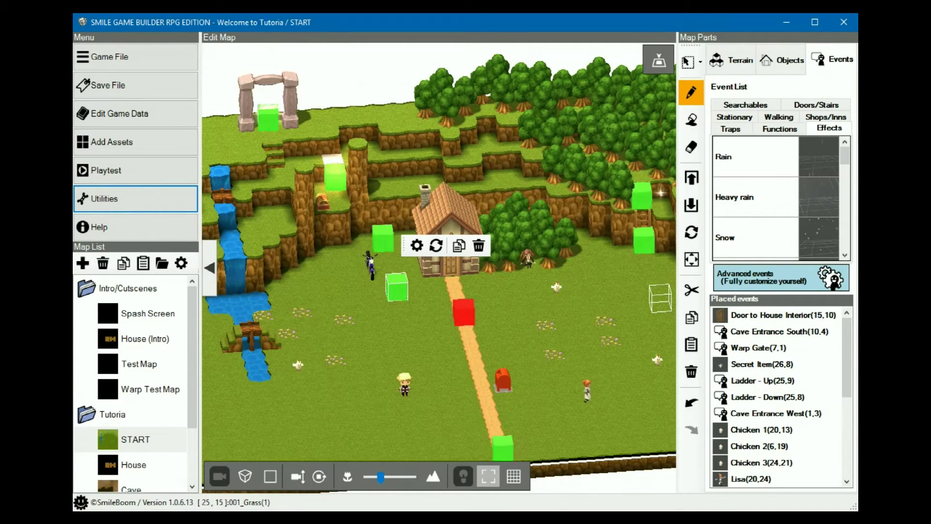
{"action": "left_click", "coordinate": [763, 283]}
{"action": "left_click", "coordinate": [396, 288]}
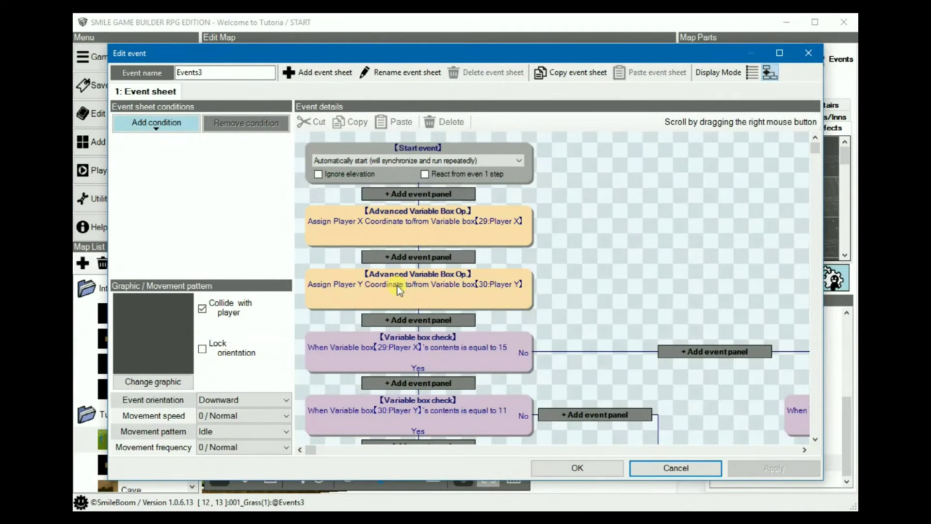
{"action": "right_click_drag", "start_coordinate": [557, 274], "coordinate": [566, 231]}
- Add an Advanced Variable Box Op assigning Player Direction to variable 15: Player Dir
{"action": "left_click", "coordinate": [403, 279]}
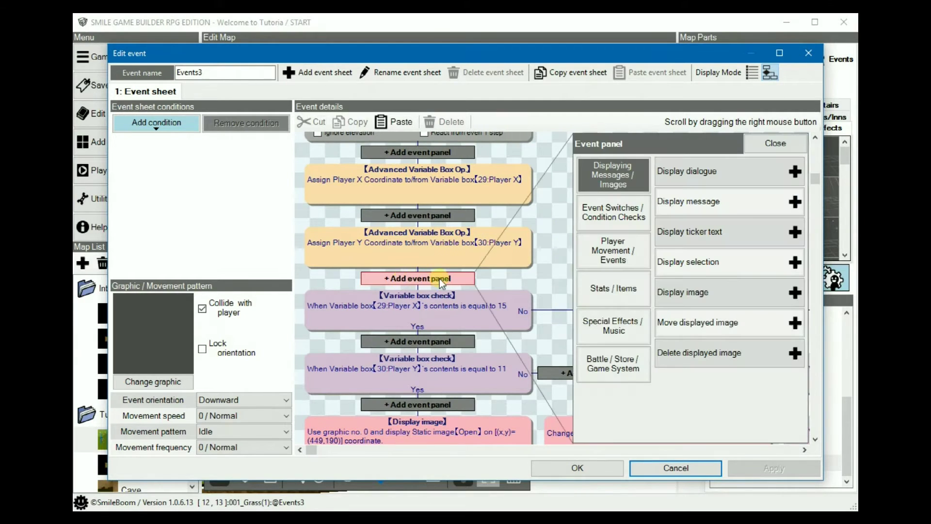
{"action": "left_click", "coordinate": [611, 227]}
{"action": "left_click", "coordinate": [699, 379]}
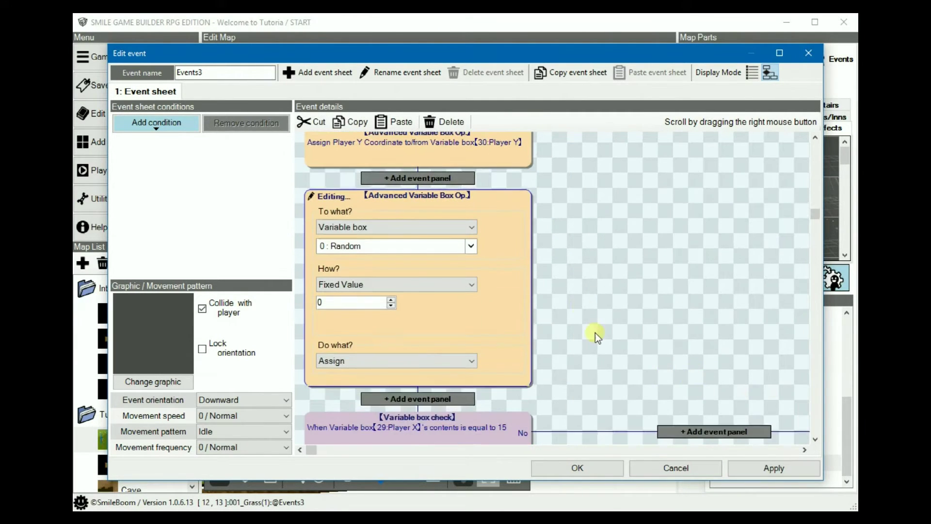
{"action": "left_click", "coordinate": [453, 243]}
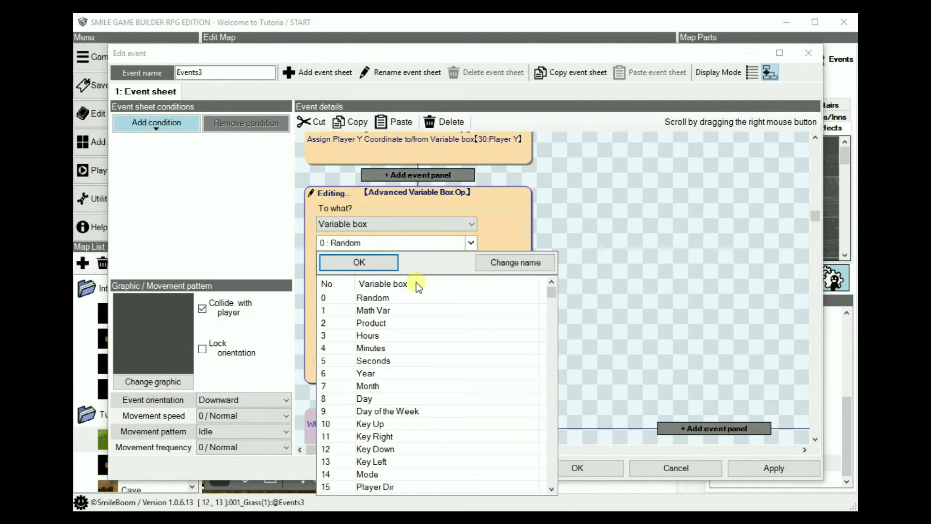
{"action": "scroll", "coordinate": [394, 398], "scroll_direction": "down", "scroll_amount": 2}
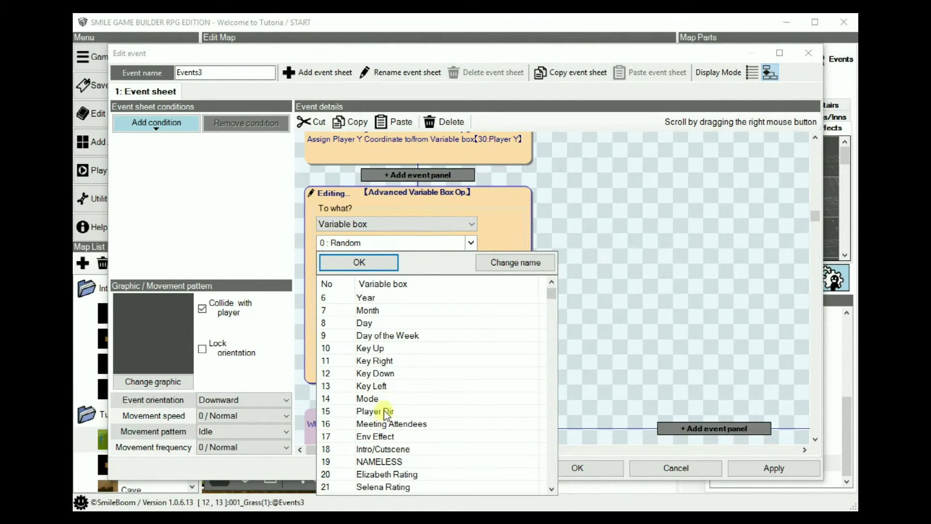
{"action": "left_click", "coordinate": [385, 411]}
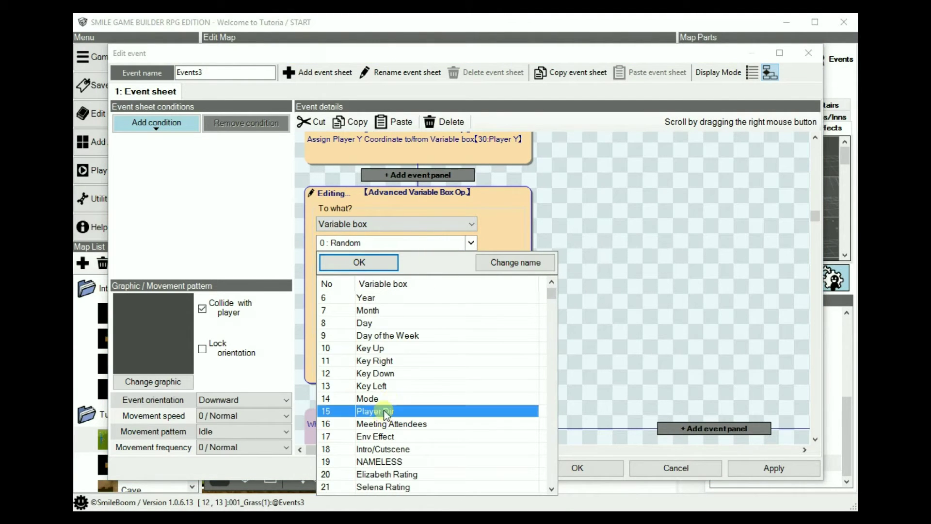
{"action": "left_click", "coordinate": [363, 263]}
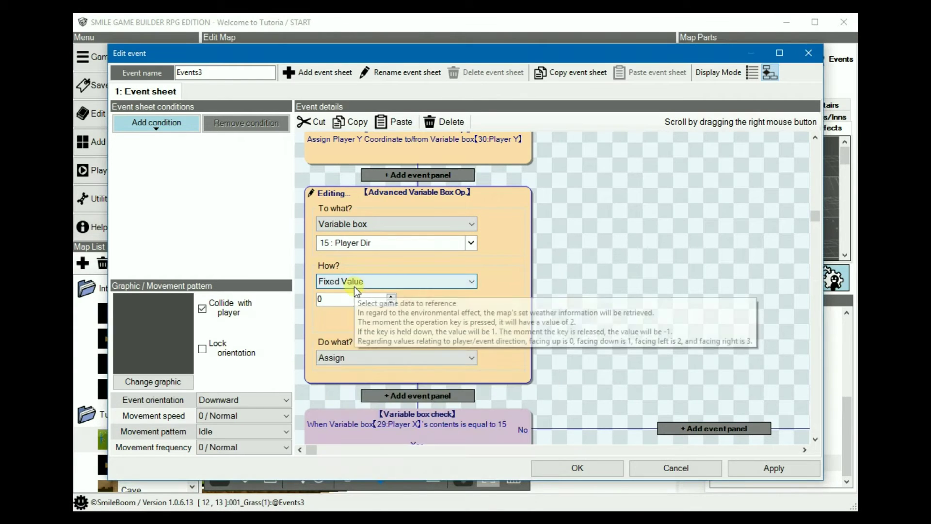
{"action": "left_click", "coordinate": [388, 284]}
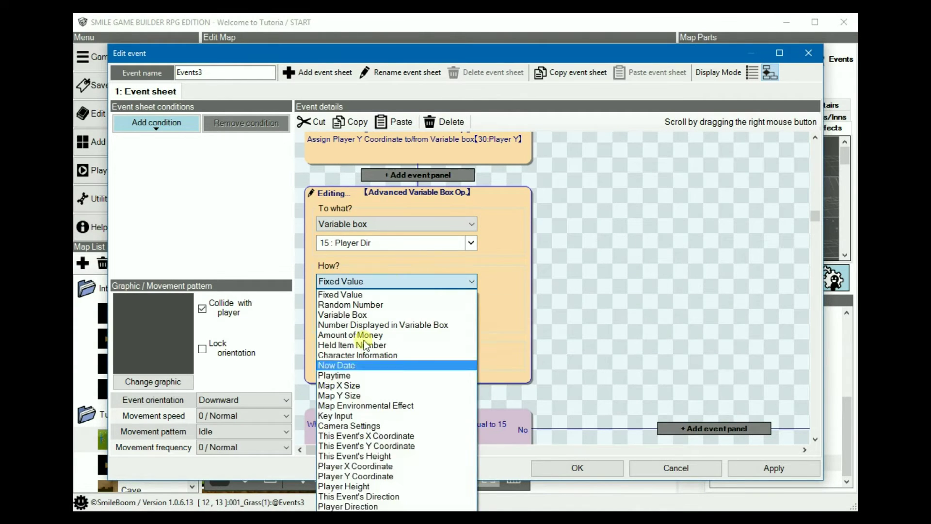
{"action": "left_click", "coordinate": [378, 507]}
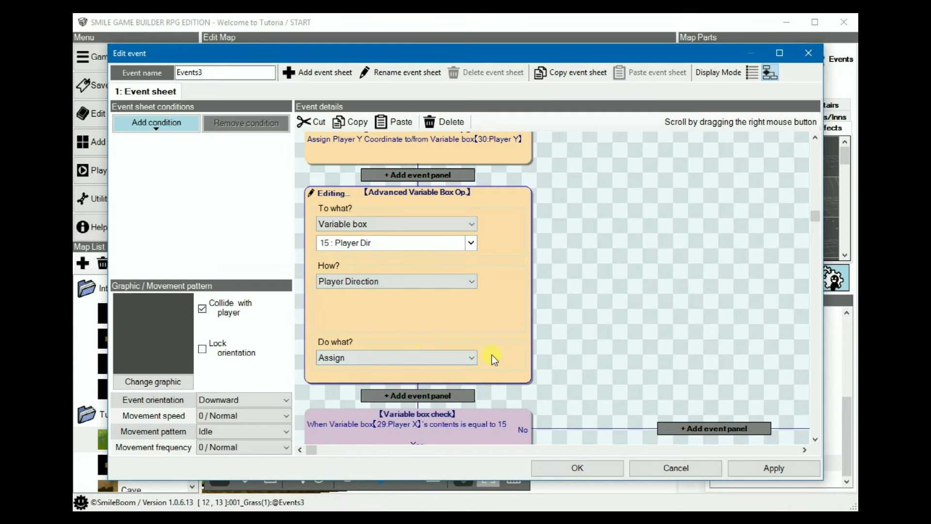
{"action": "left_click", "coordinate": [540, 318]}
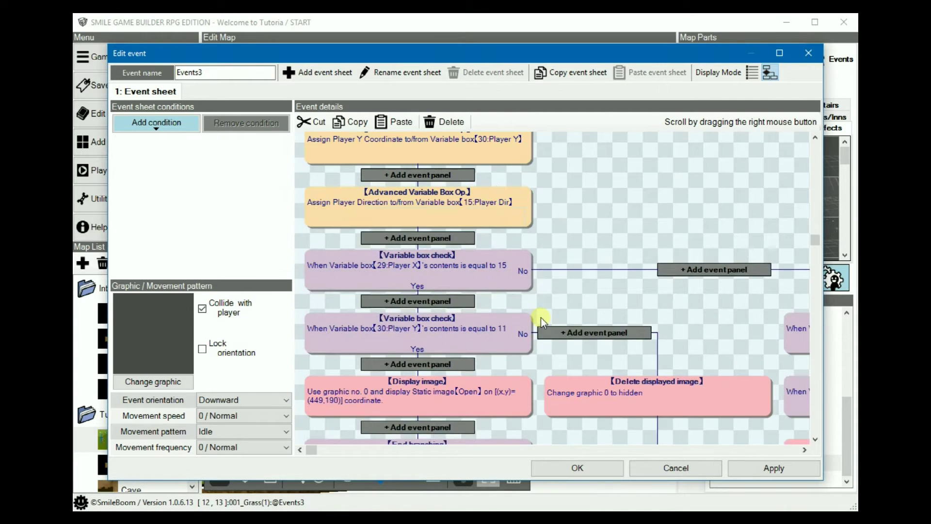
{"action": "right_click_drag", "start_coordinate": [572, 297], "coordinate": [568, 278]}
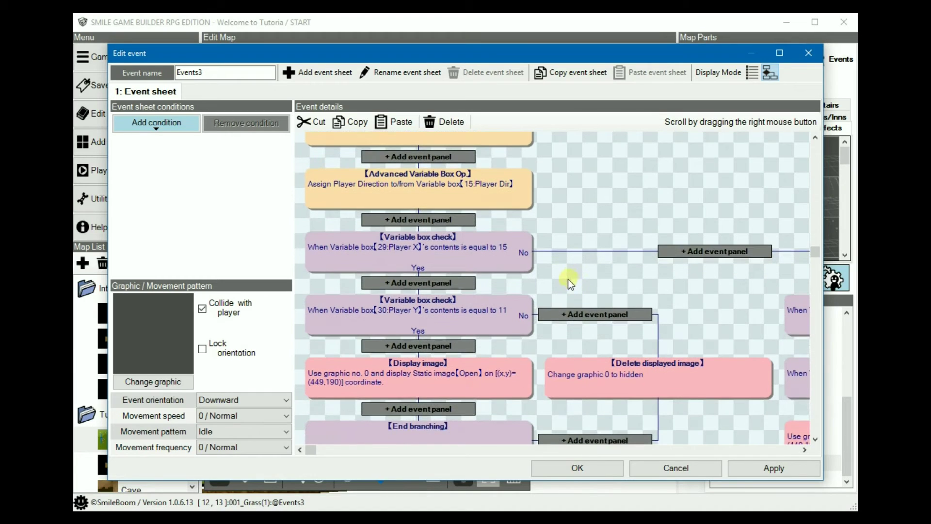
- Add a Variable box check after the direction step testing whether 15: Player Dir equals 0
{"action": "left_click", "coordinate": [418, 221]}
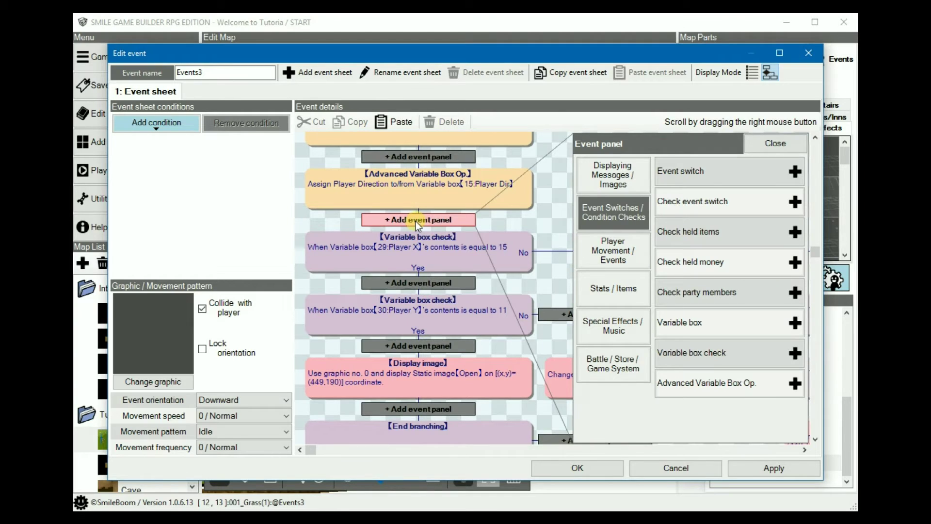
{"action": "left_click", "coordinate": [688, 351]}
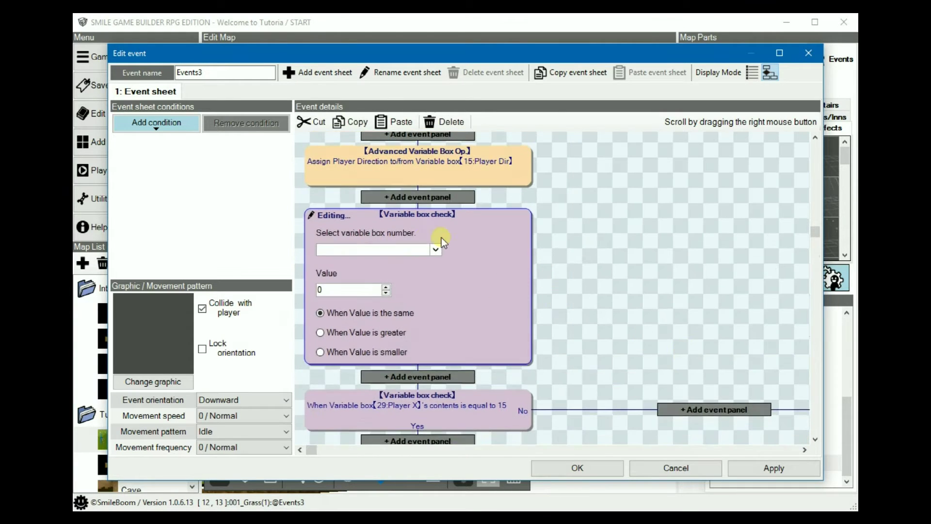
{"action": "left_click", "coordinate": [424, 251]}
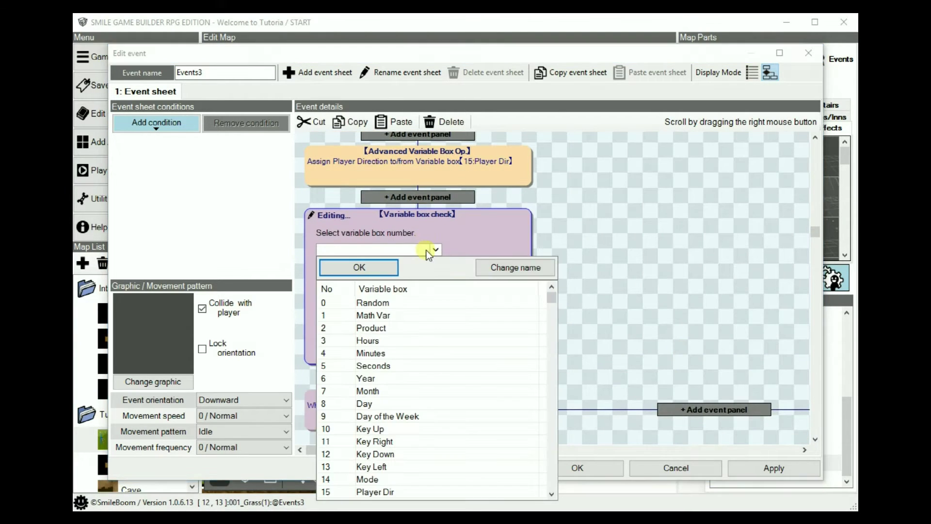
{"action": "scroll", "coordinate": [371, 402], "scroll_direction": "down", "scroll_amount": 2}
{"action": "left_click", "coordinate": [368, 416]}
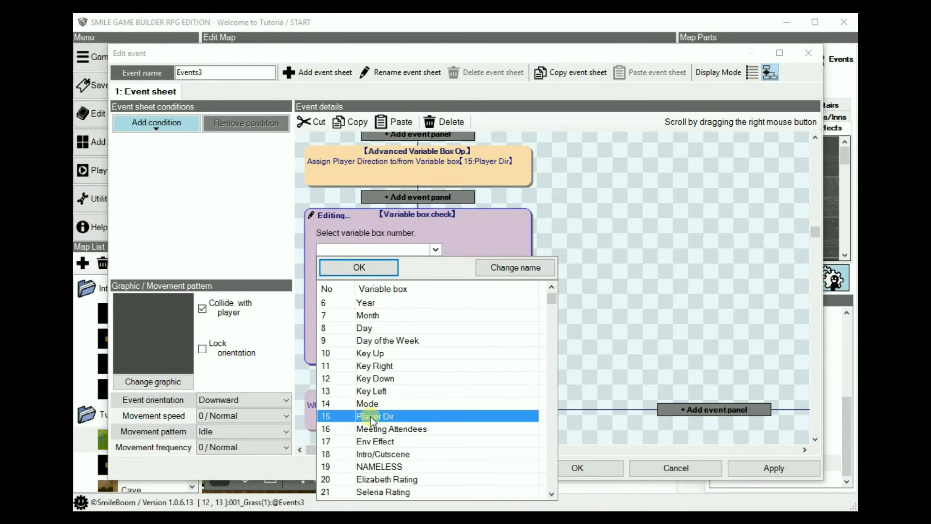
{"action": "left_click", "coordinate": [373, 265]}
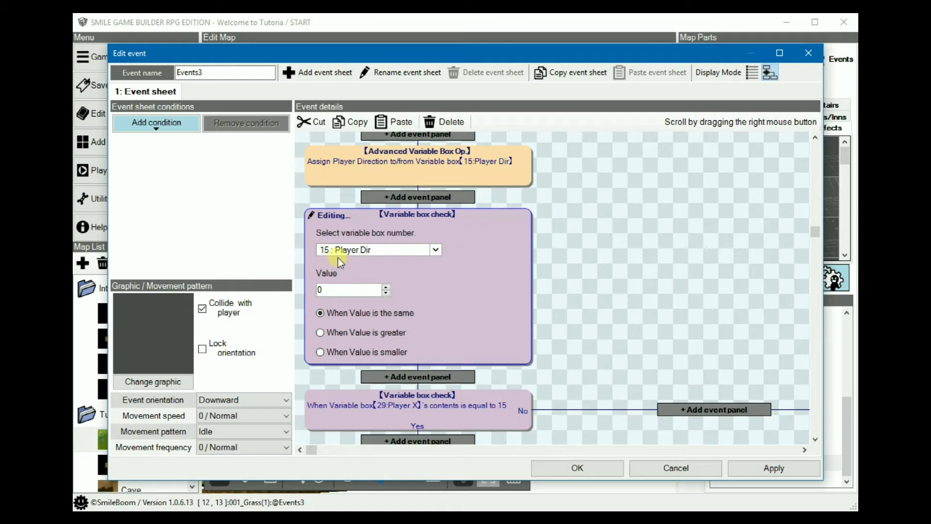
{"action": "left_click", "coordinate": [463, 400]}
- Cut the Player X 15 and Player Y 11 checks and paste them into Player Dir's Yes branch
{"action": "left_click", "coordinate": [315, 121]}
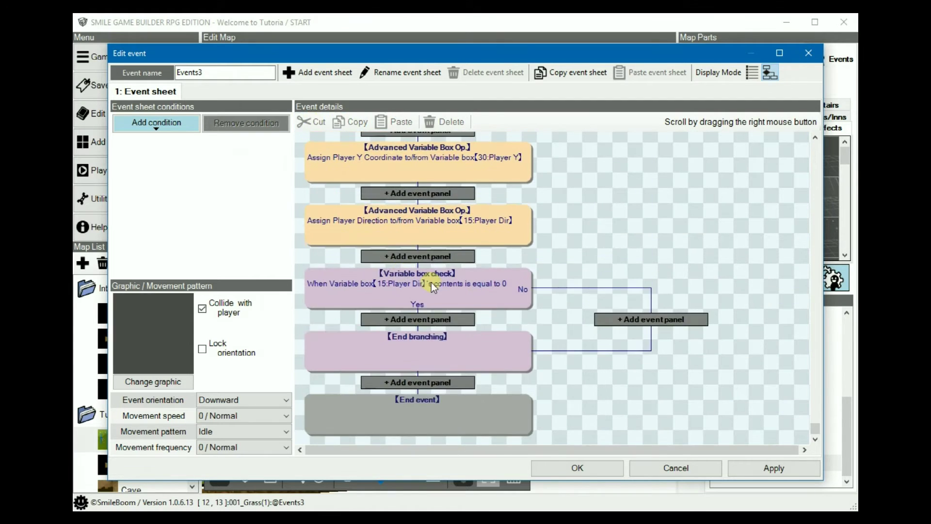
{"action": "left_click", "coordinate": [418, 319]}
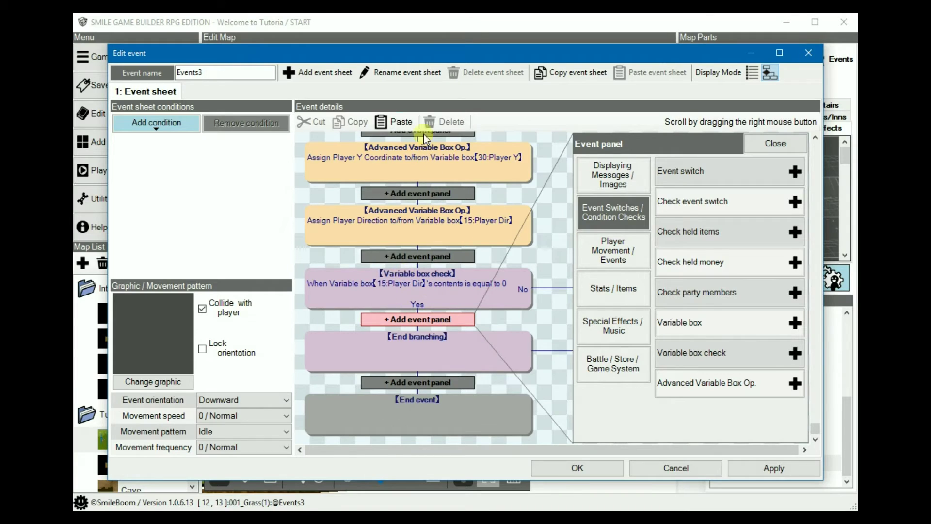
{"action": "left_click", "coordinate": [388, 121]}
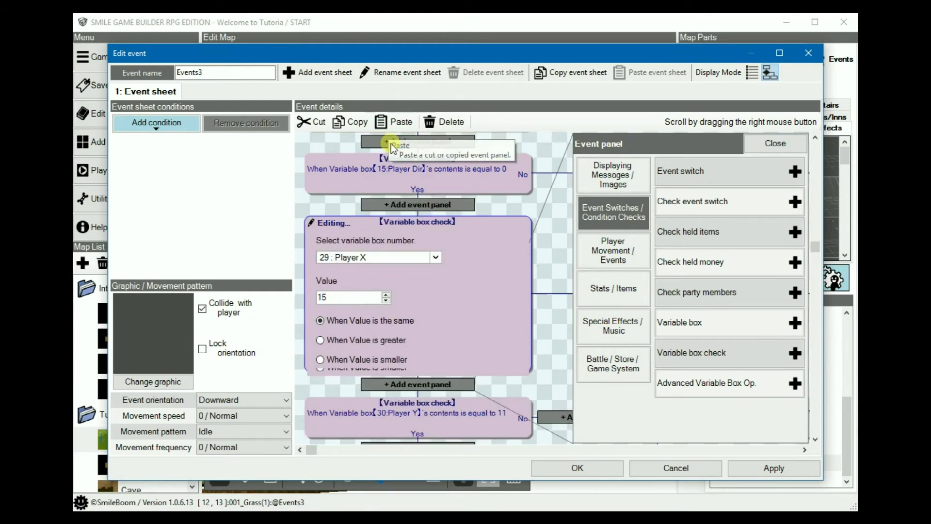
{"action": "left_click", "coordinate": [564, 297]}
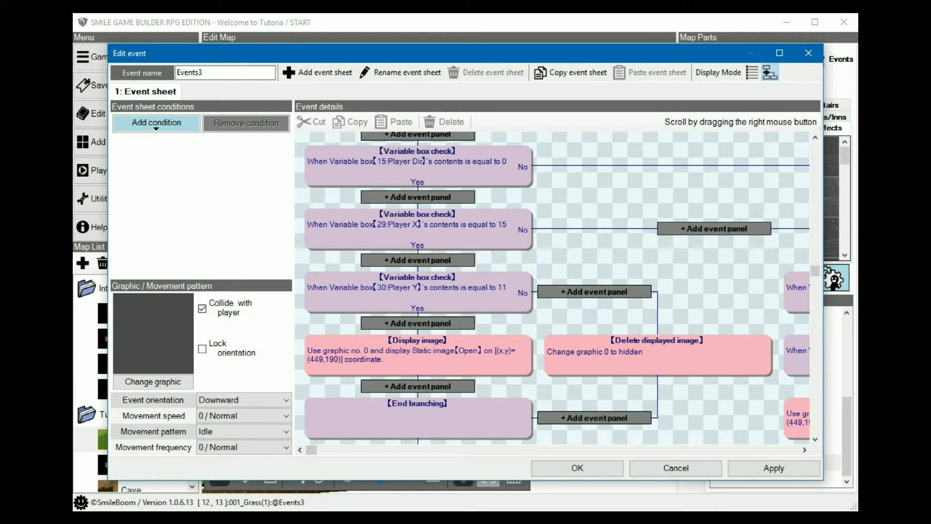
{"action": "right_click_drag", "start_coordinate": [577, 189], "coordinate": [567, 245]}
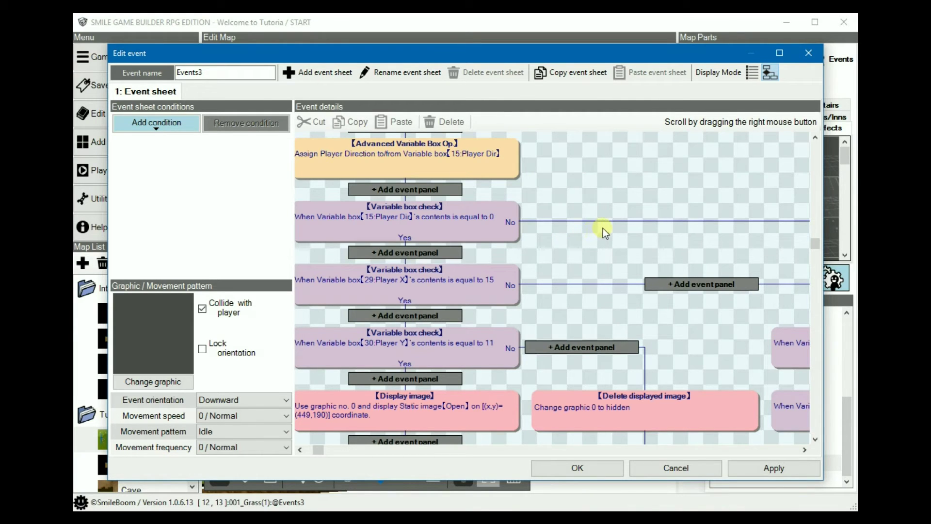
{"action": "right_click_drag", "start_coordinate": [603, 228], "coordinate": [558, 172]}
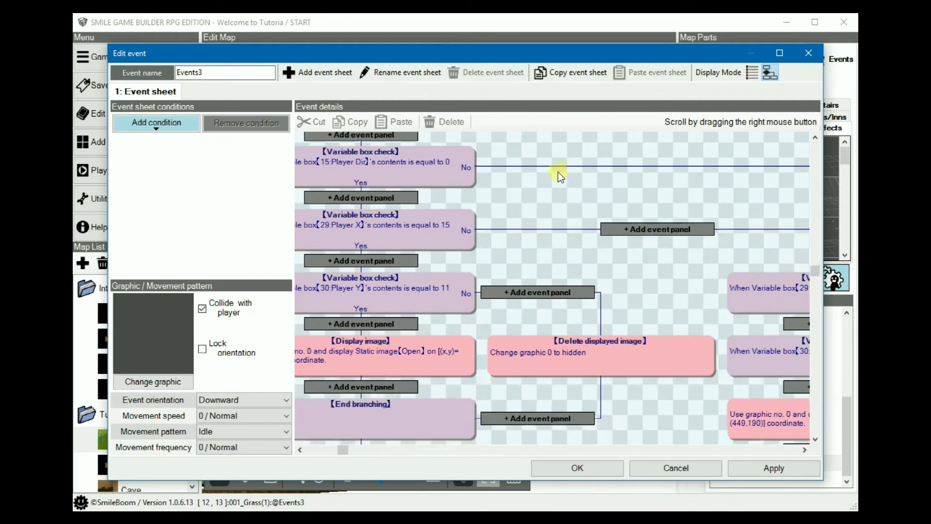
- In the text list view, remove the hide-image steps from the door and Marie branches
{"action": "left_click", "coordinate": [751, 73]}
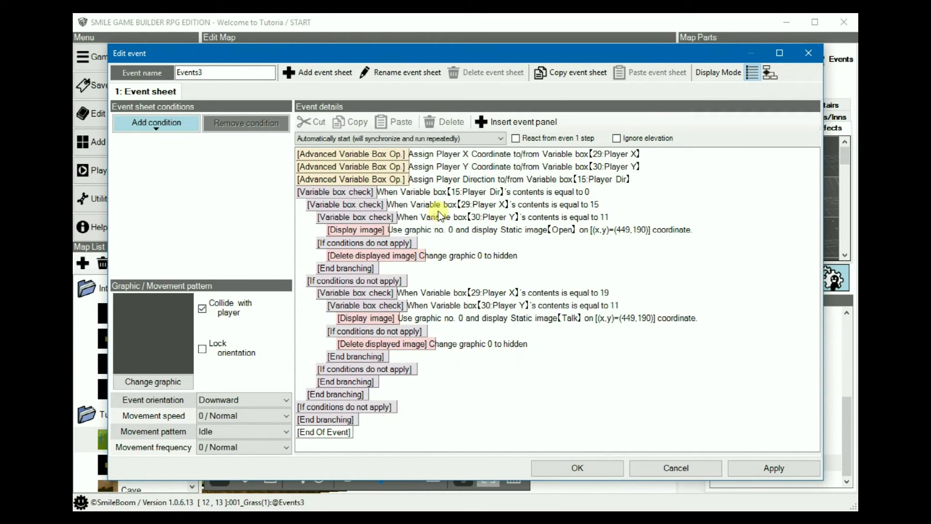
{"action": "left_click", "coordinate": [436, 254]}
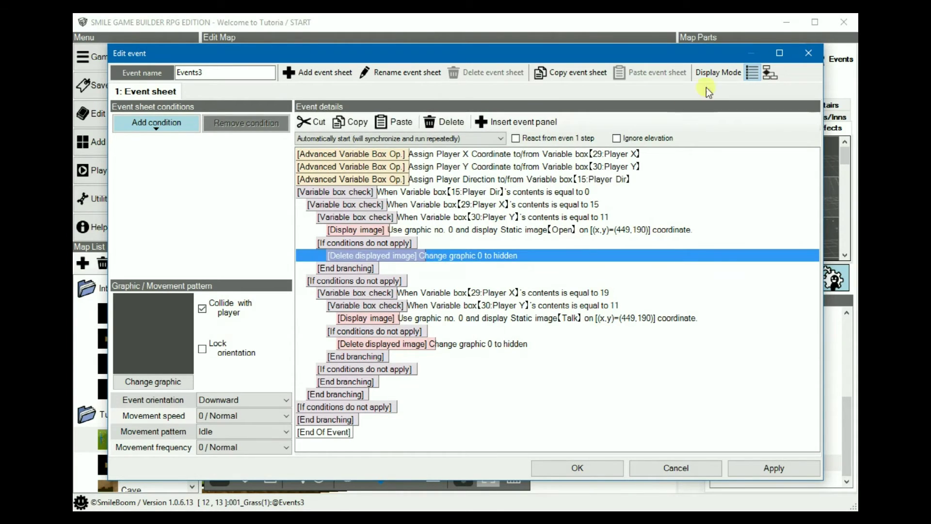
{"action": "left_click", "coordinate": [306, 123]}
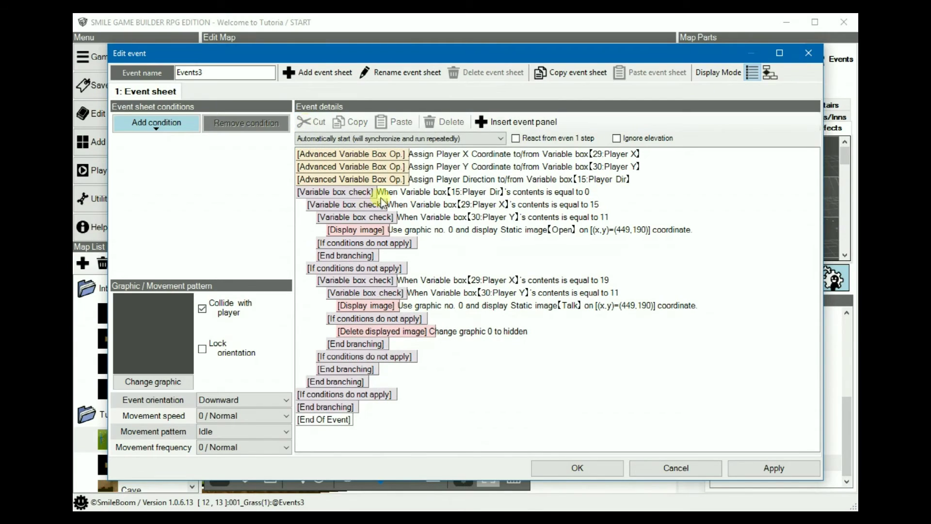
{"action": "left_click", "coordinate": [458, 331]}
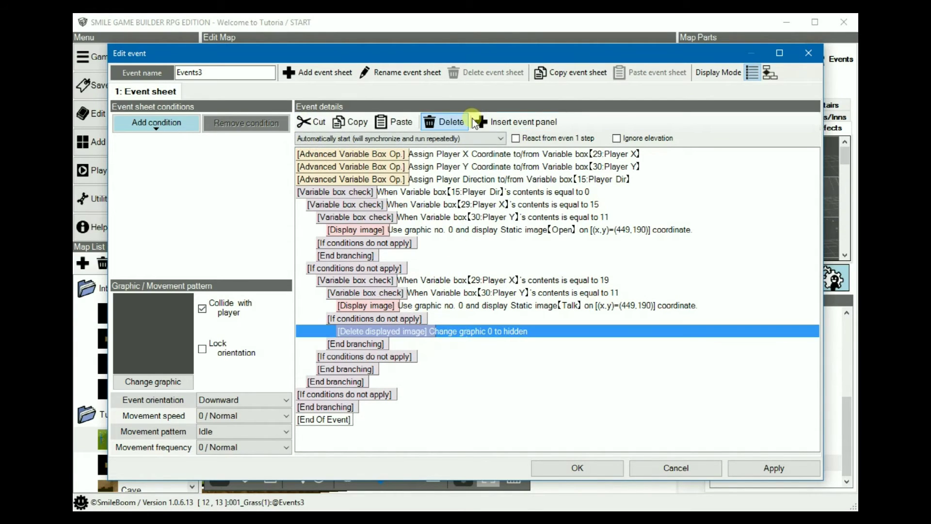
{"action": "left_click", "coordinate": [457, 122]}
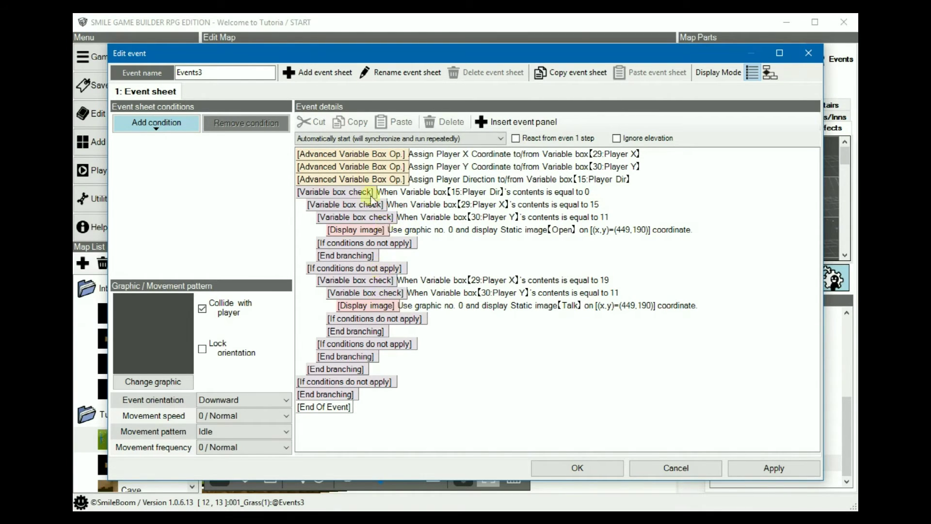
- Paste the Delete displayed image step for graphic 0 on Player Dir's No path
{"action": "left_click", "coordinate": [405, 192]}
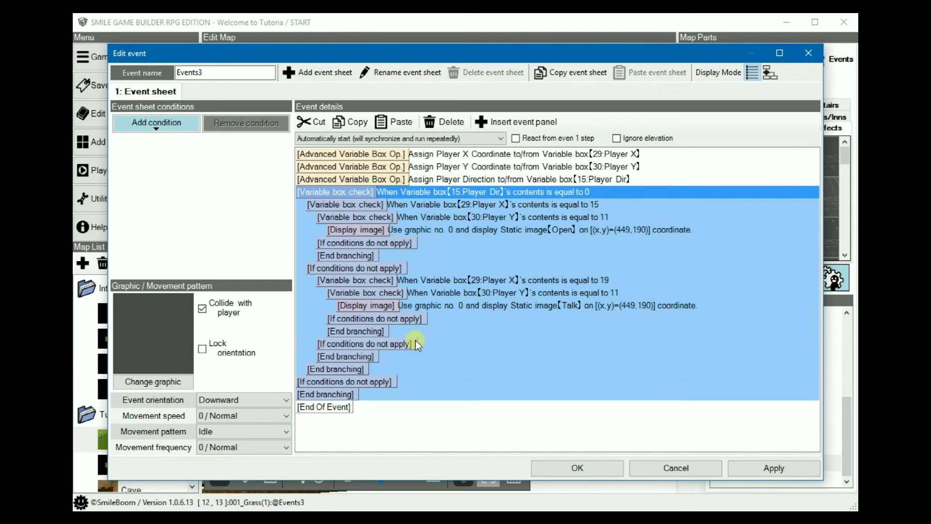
{"action": "left_click", "coordinate": [339, 397]}
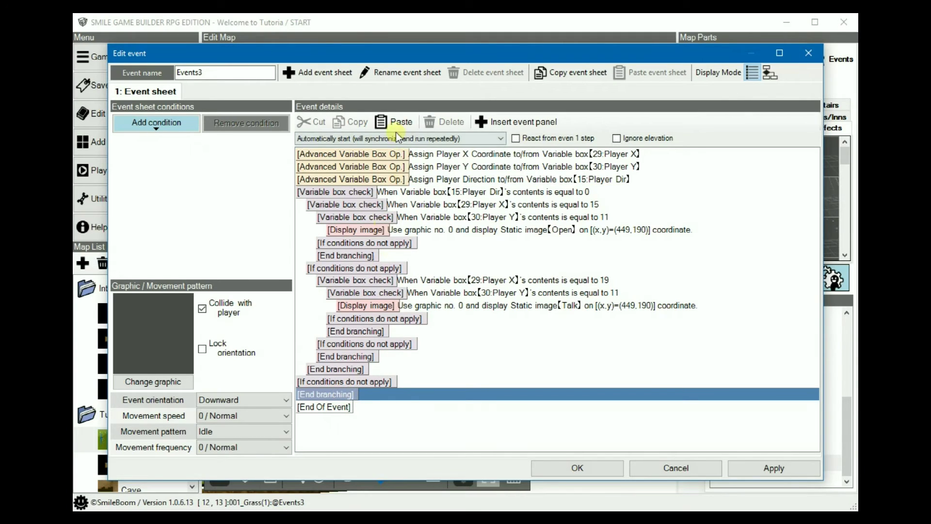
{"action": "left_click", "coordinate": [394, 193]}
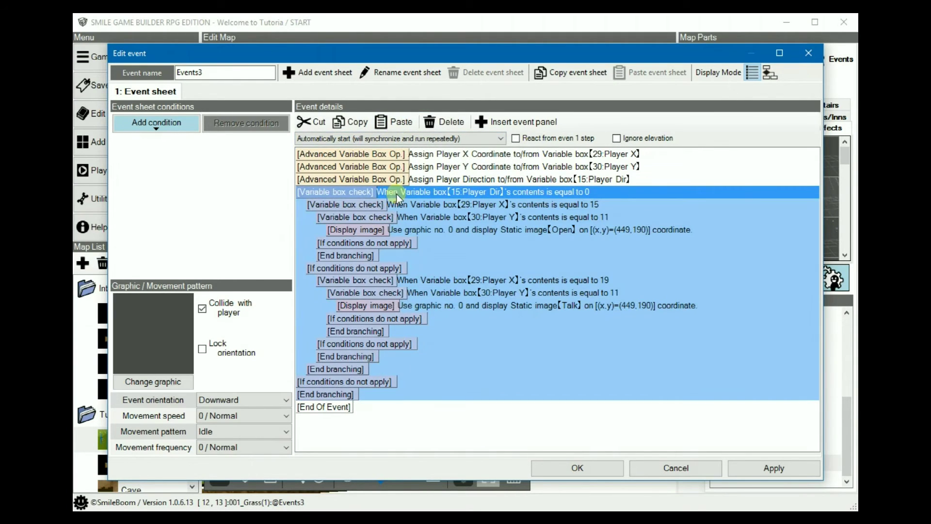
{"action": "left_click", "coordinate": [339, 393]}
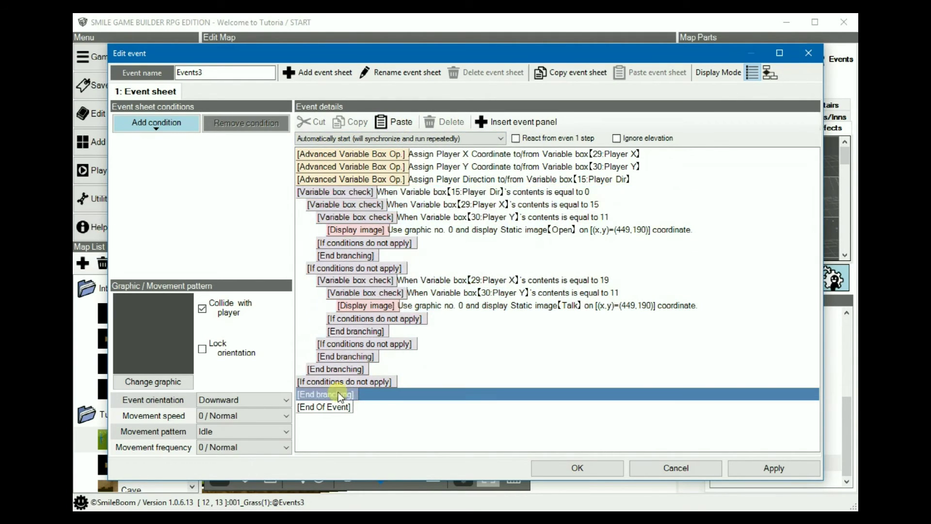
{"action": "left_click", "coordinate": [398, 122]}
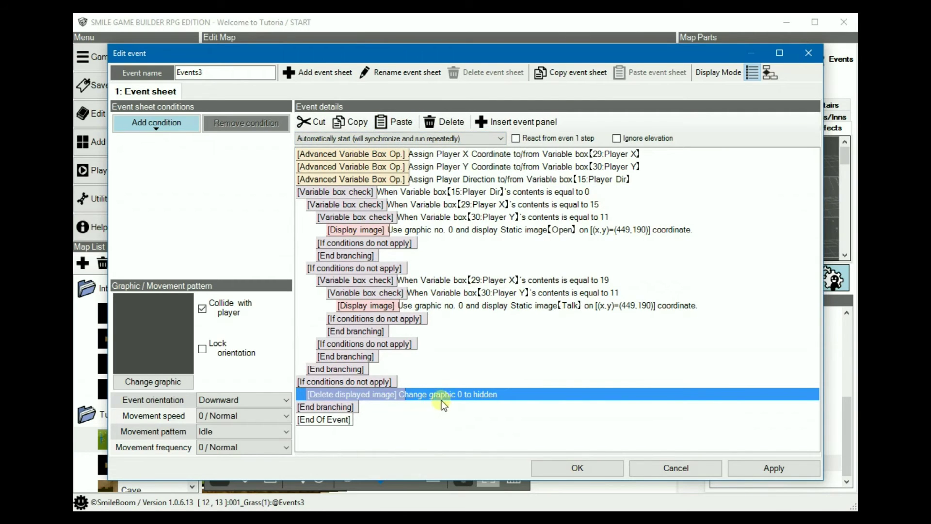
- Save the event, start a playtest, and walk the hero to the house door to see Open
{"action": "left_click", "coordinate": [582, 468]}
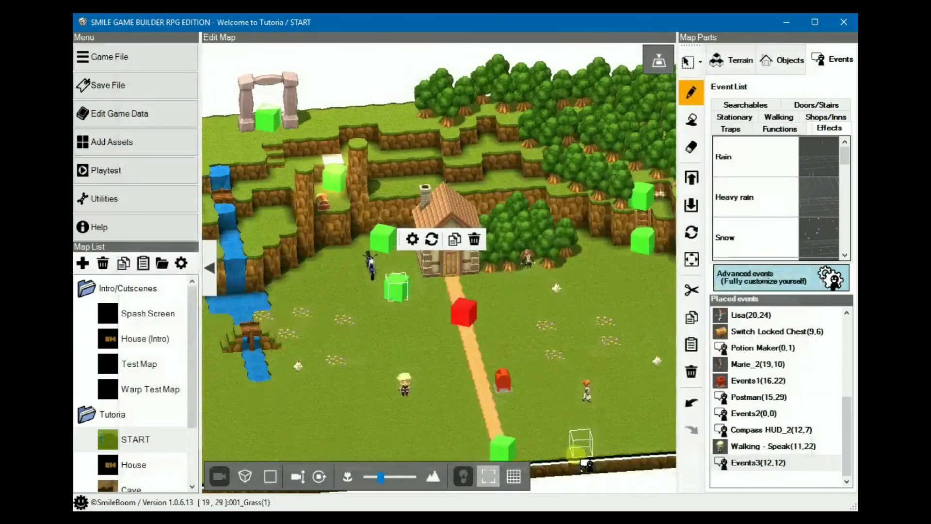
{"action": "left_click", "coordinate": [106, 170]}
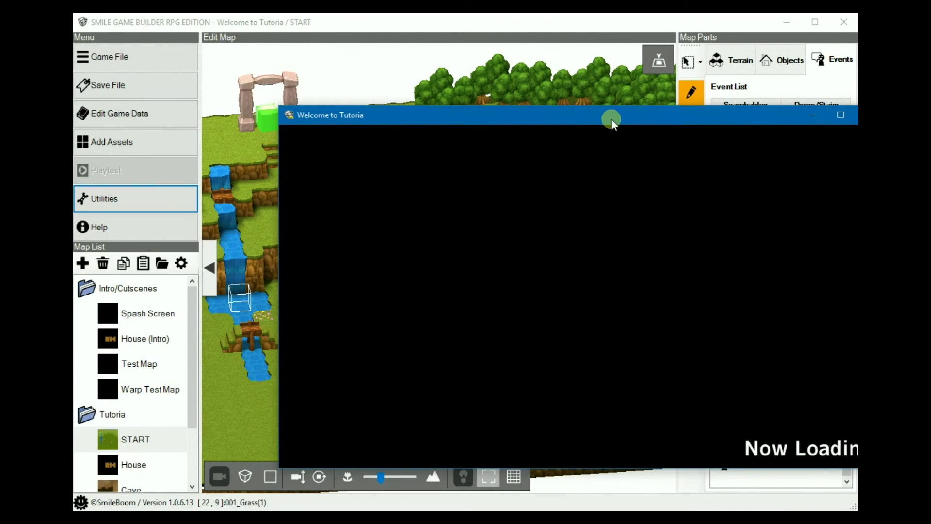
{"action": "left_click_drag", "start_coordinate": [611, 120], "coordinate": [444, 83]}
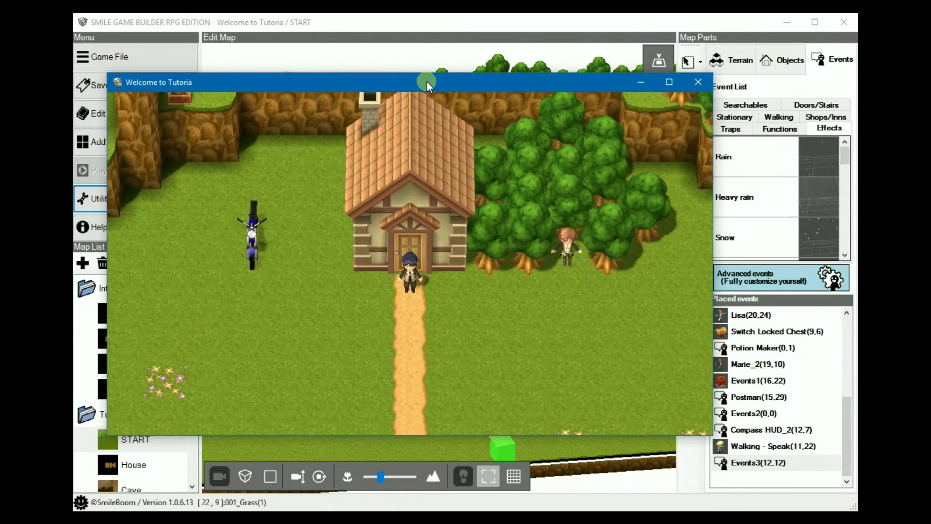
{"action": "key", "text": "Down"}
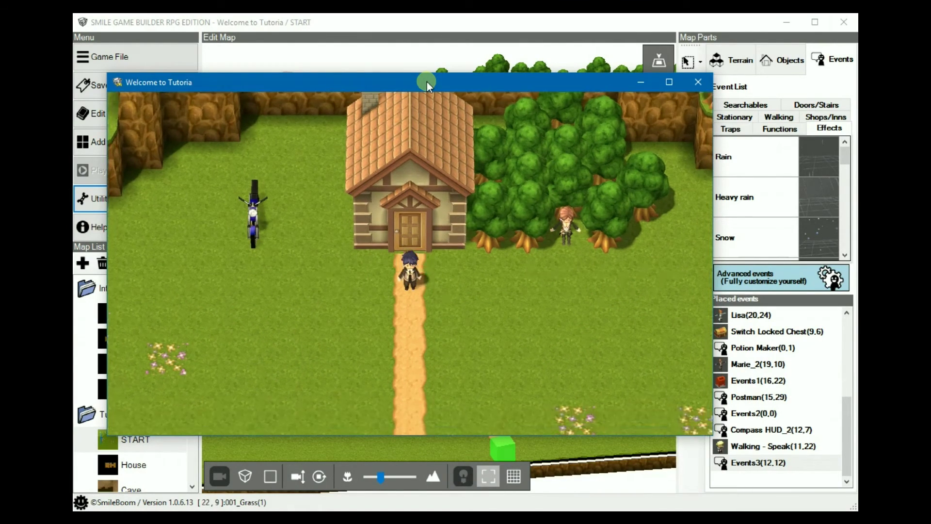
{"action": "key", "text": "Up"}
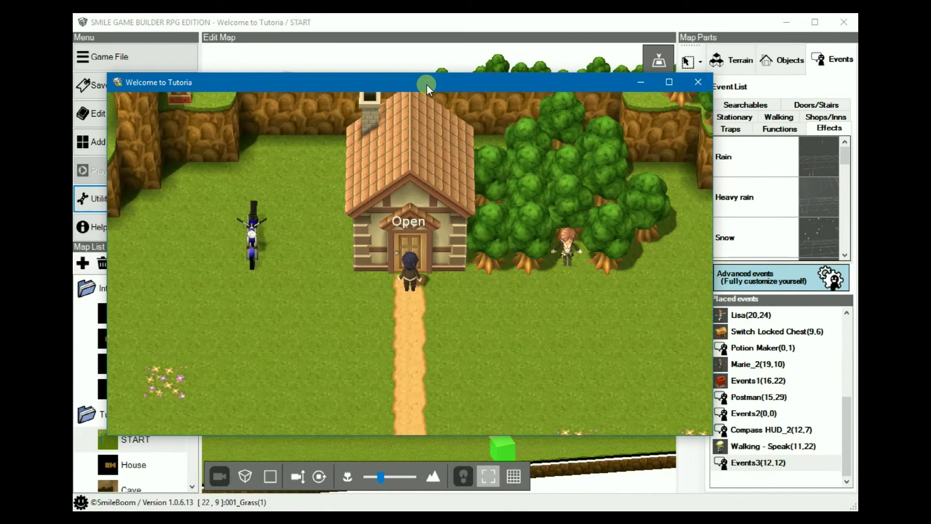
{"action": "key", "text": "Return"}
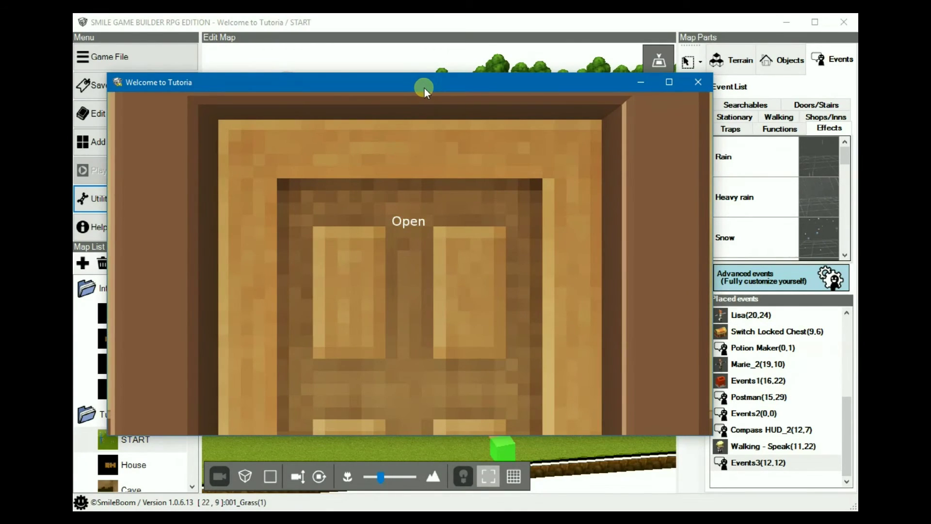
- Walk to Marie facing north to see Talk, return to the door, then end the playtest
{"action": "key", "text": "Down"}
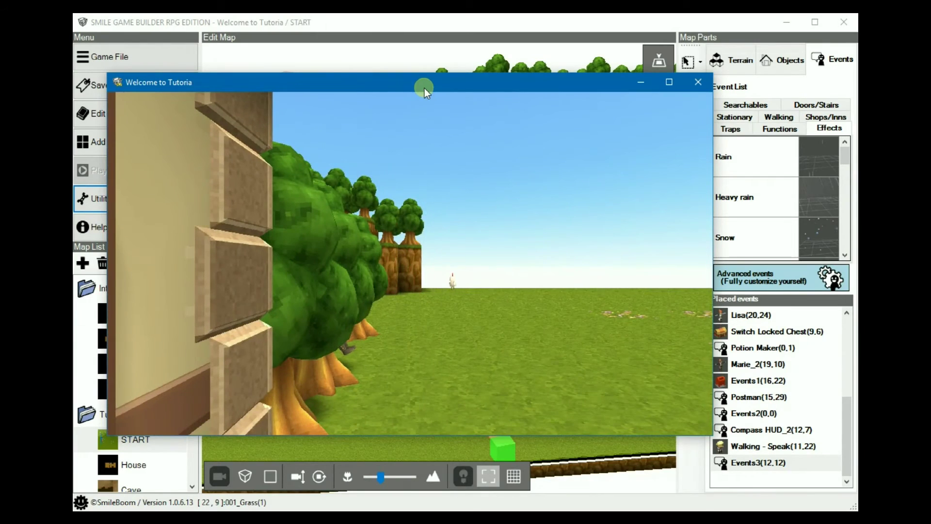
{"action": "key", "text": "Down"}
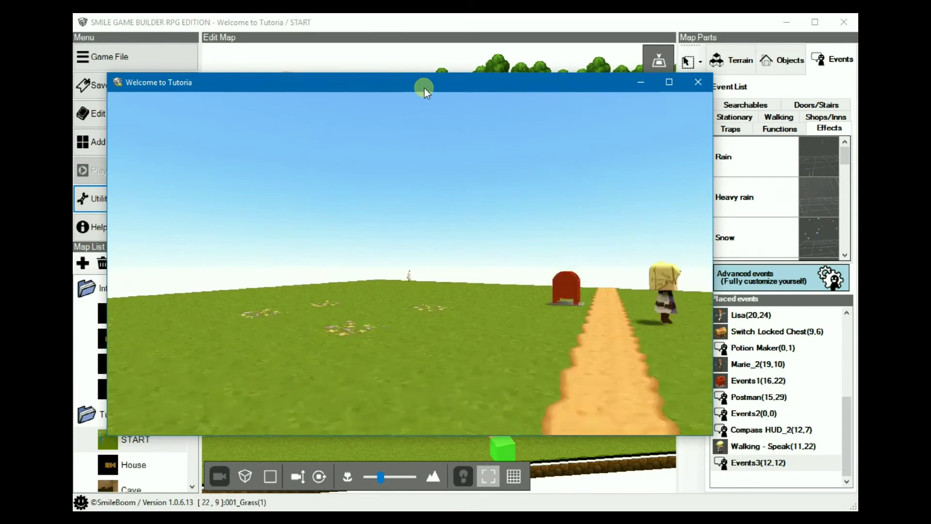
{"action": "key", "text": "Down"}
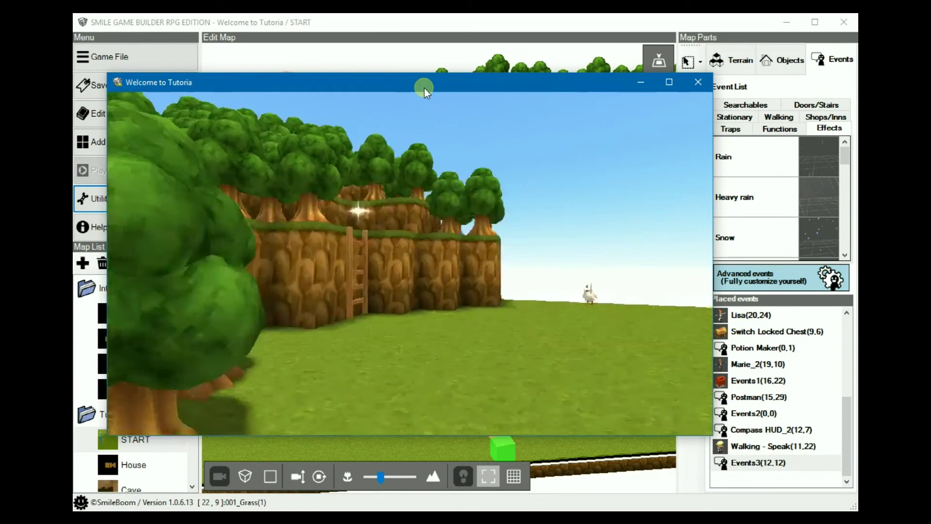
{"action": "key", "text": "Down"}
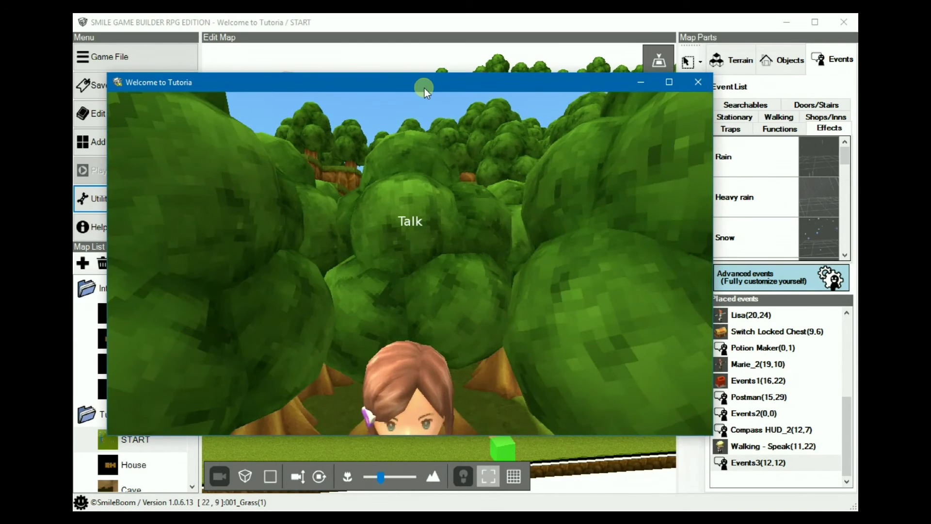
{"action": "key", "text": "Down"}
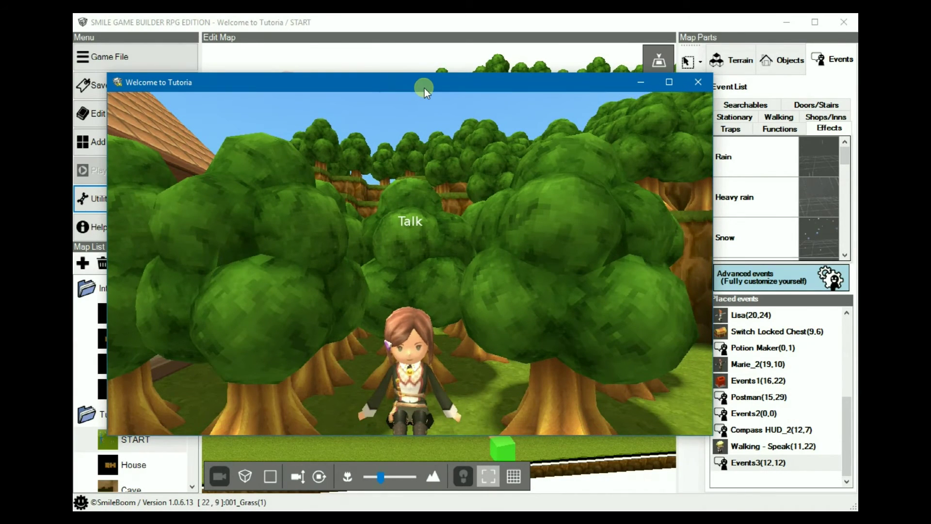
{"action": "key", "text": "Down"}
{"action": "key", "text": "Left"}
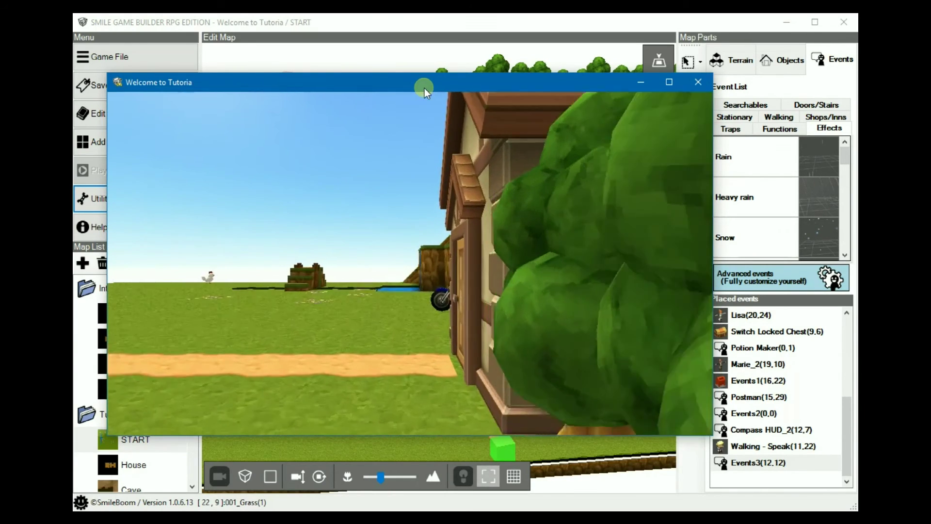
{"action": "key", "text": "Up"}
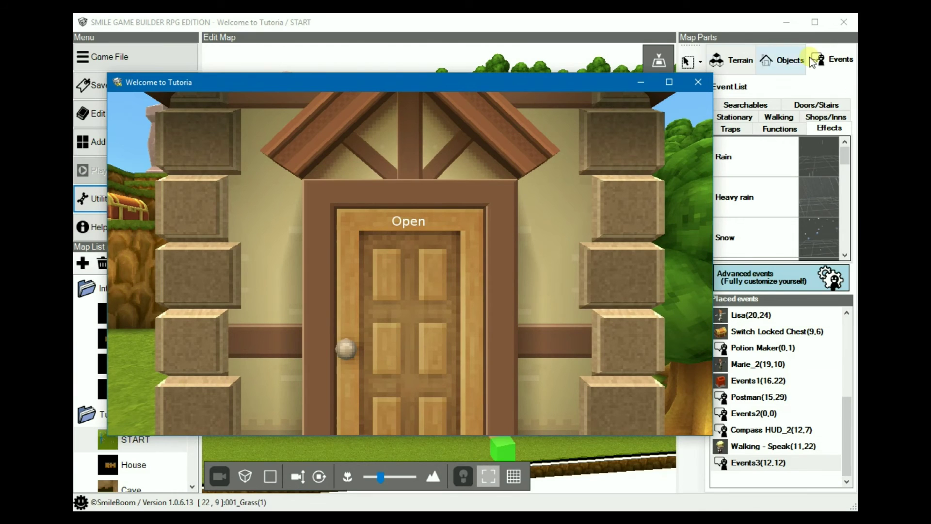
{"action": "left_click", "coordinate": [697, 81]}
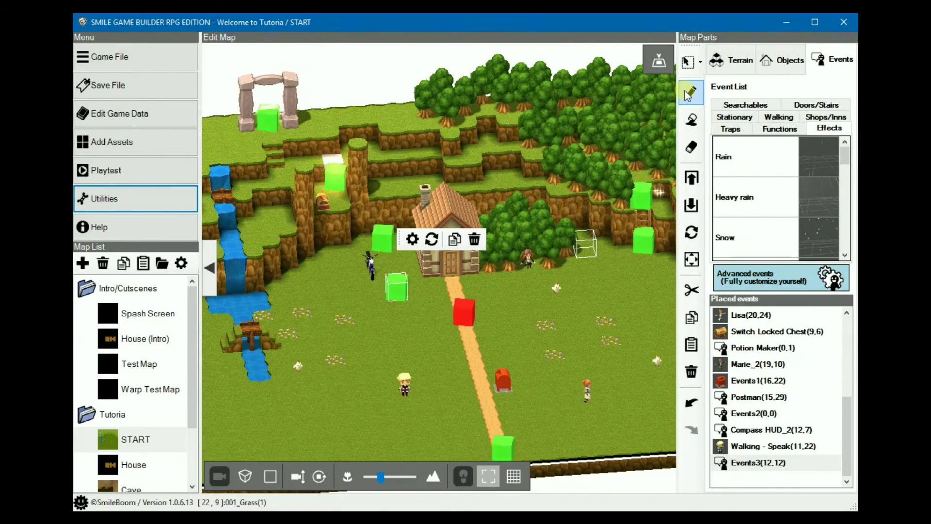
{"action": "left_click", "coordinate": [688, 61]}
{"action": "scroll", "coordinate": [638, 265], "scroll_direction": "up", "scroll_amount": 3}
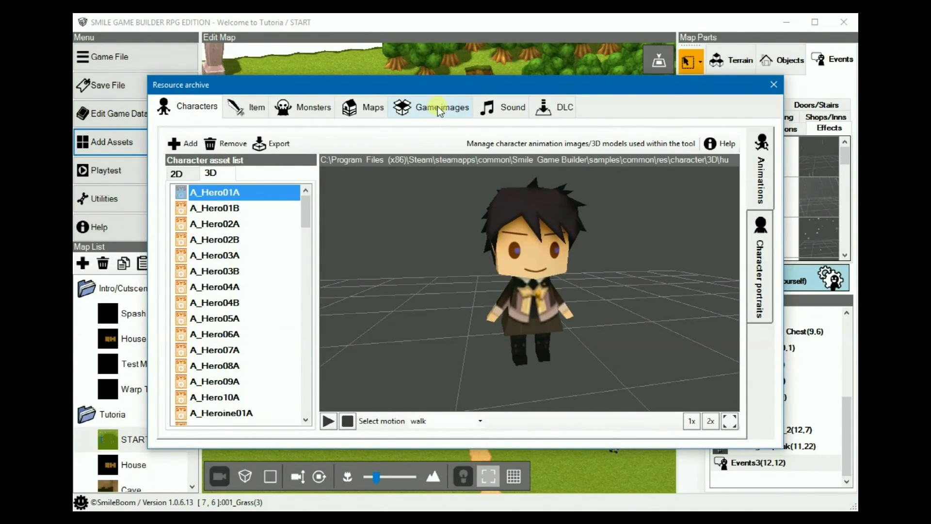
{"action": "left_click", "coordinate": [437, 106]}
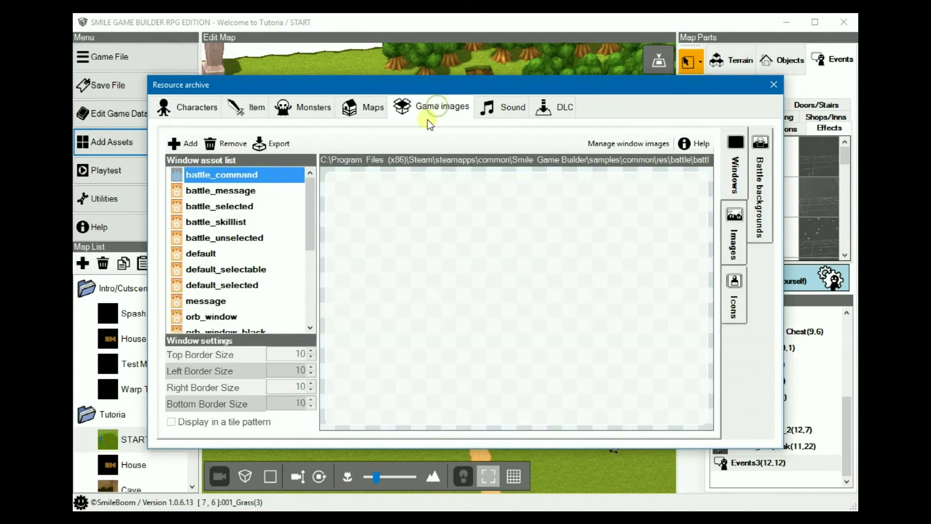
{"action": "left_click", "coordinate": [733, 236]}
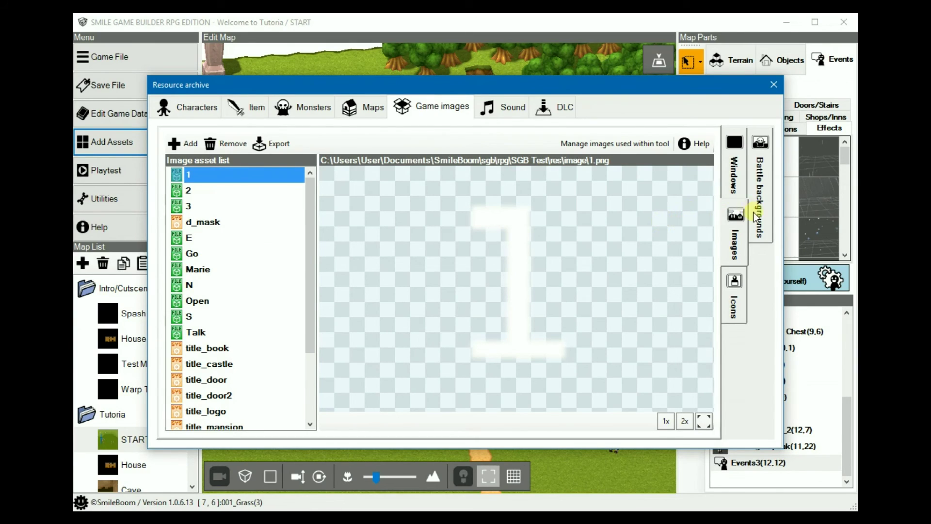
{"action": "left_click", "coordinate": [771, 86]}
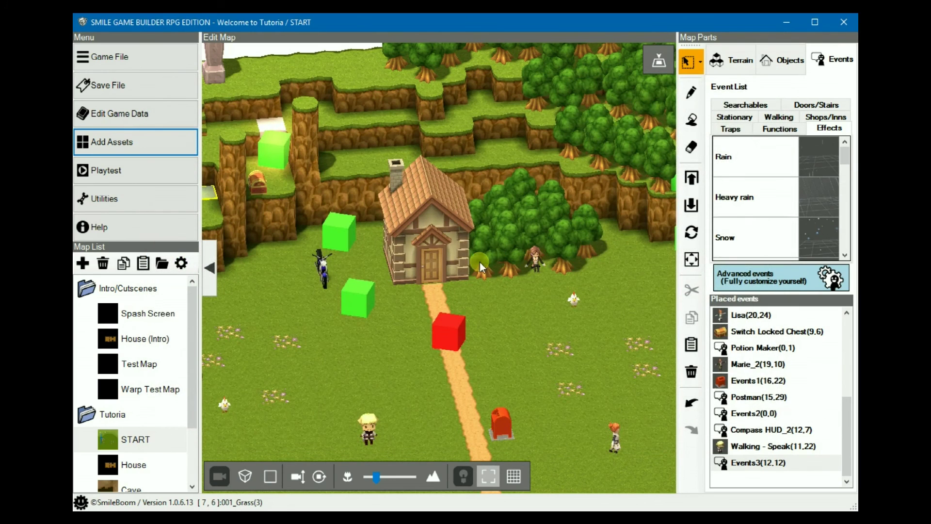
- Switch to the pencil place tool in the Map Parts toolbar
{"action": "left_click", "coordinate": [691, 92]}
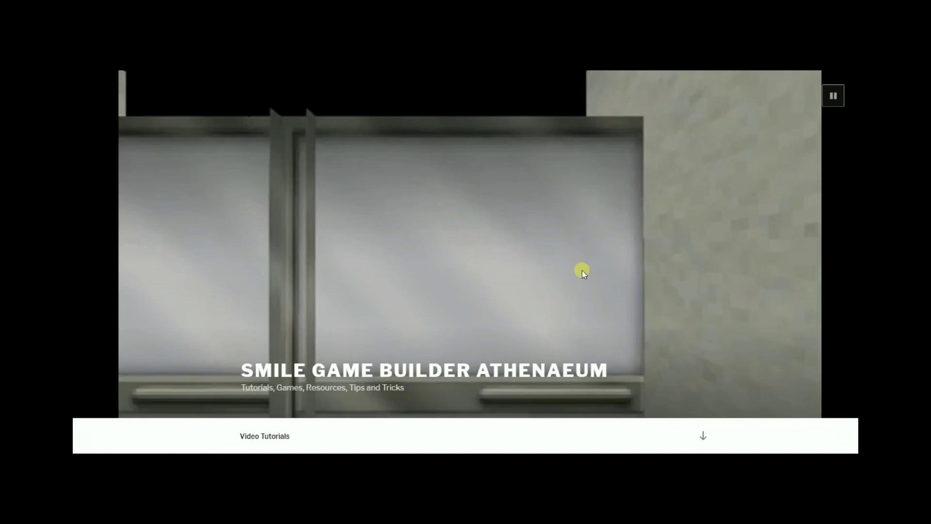
- Scroll the Athenaeum home page past Tutorials #16 and #15 to Tutorial #14: Player Direction
{"action": "scroll", "coordinate": [561, 266], "scroll_direction": "down", "scroll_amount": 7}
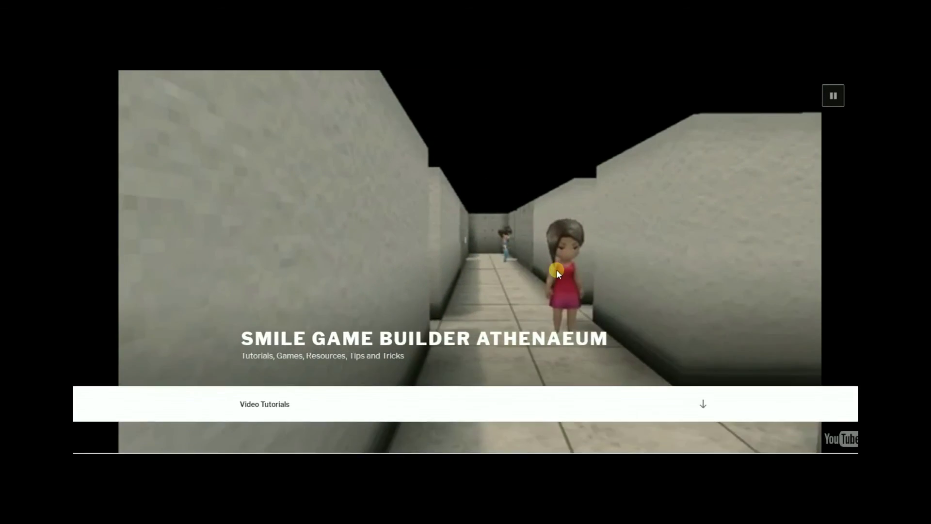
{"action": "scroll", "coordinate": [553, 274], "scroll_direction": "down", "scroll_amount": 6}
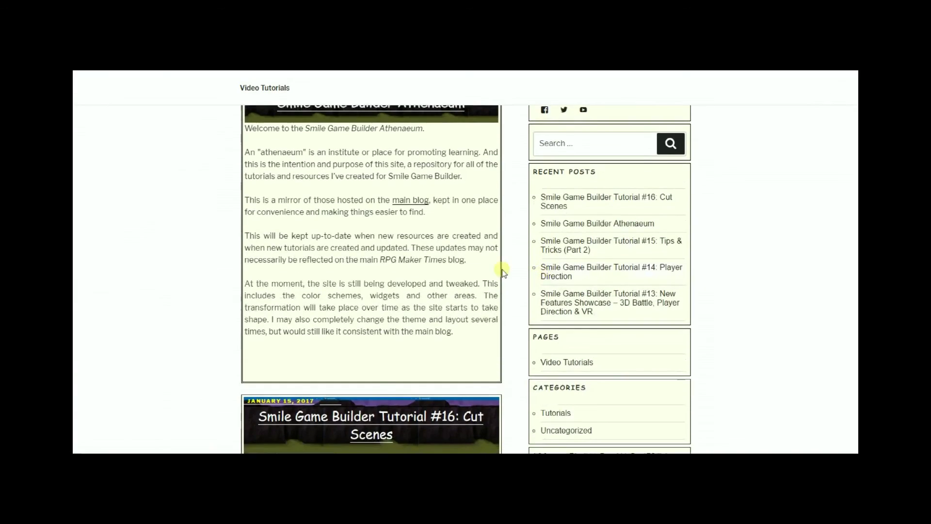
{"action": "scroll", "coordinate": [492, 266], "scroll_direction": "down", "scroll_amount": 5}
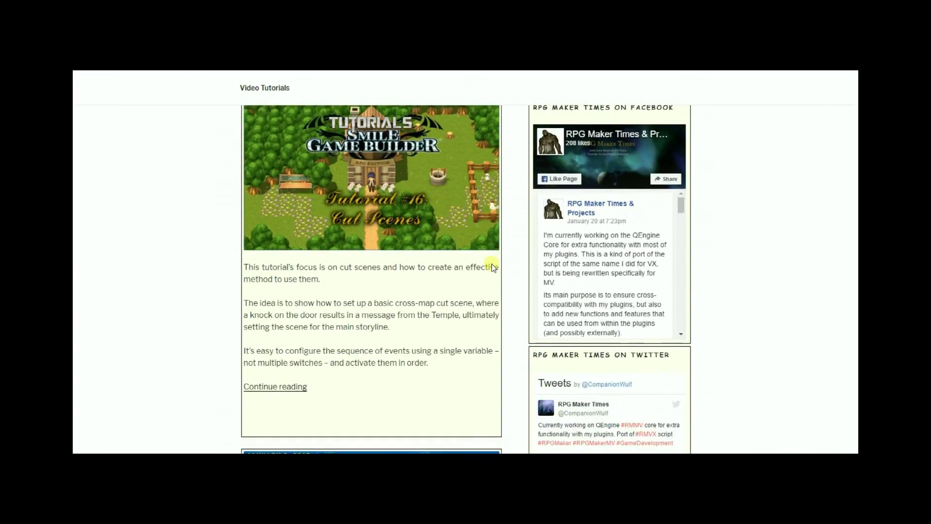
{"action": "scroll", "coordinate": [492, 265], "scroll_direction": "up", "scroll_amount": 5}
{"action": "scroll", "coordinate": [494, 267], "scroll_direction": "up", "scroll_amount": 3}
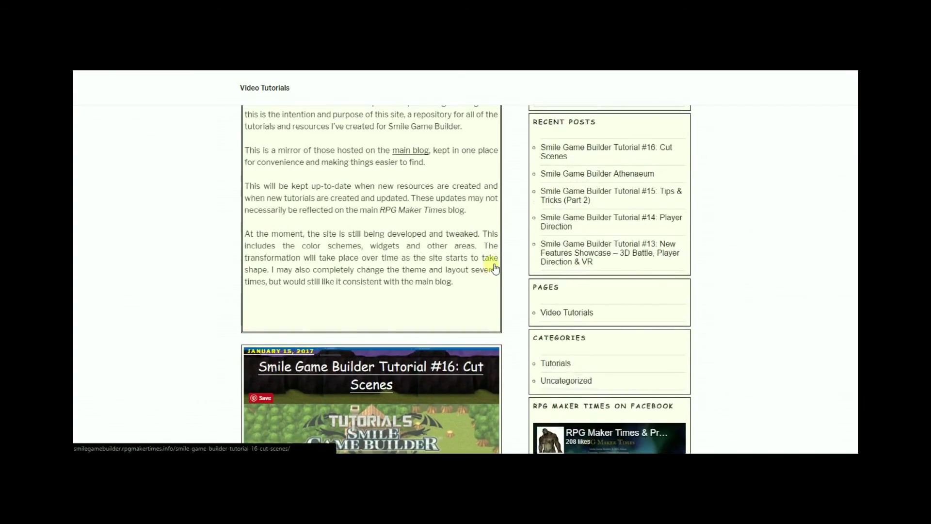
{"action": "scroll", "coordinate": [518, 278], "scroll_direction": "down", "scroll_amount": 4}
{"action": "scroll", "coordinate": [516, 281], "scroll_direction": "down", "scroll_amount": 7}
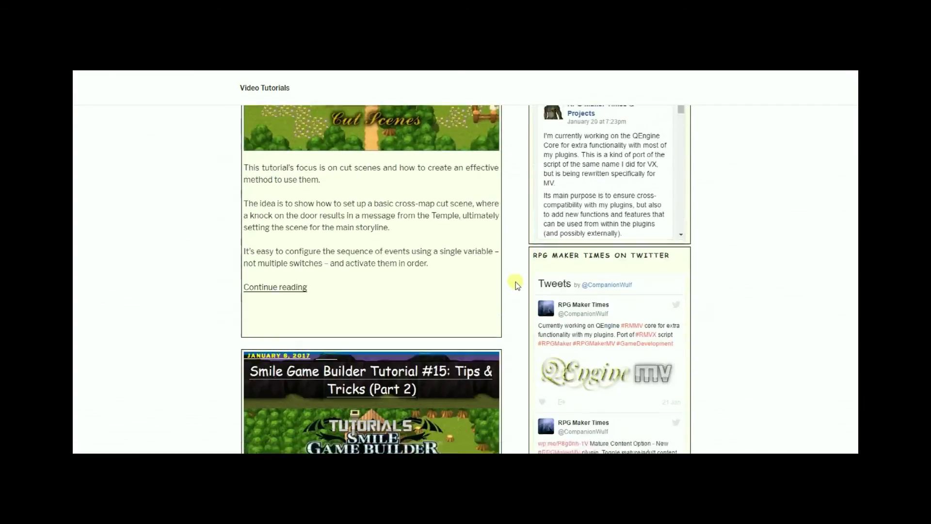
{"action": "scroll", "coordinate": [514, 283], "scroll_direction": "down", "scroll_amount": 3}
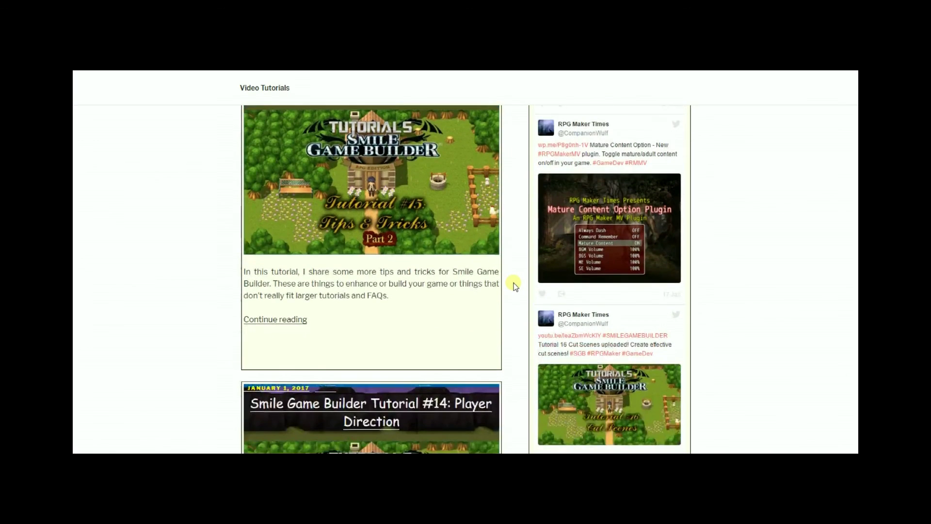
{"action": "scroll", "coordinate": [513, 283], "scroll_direction": "down", "scroll_amount": 3}
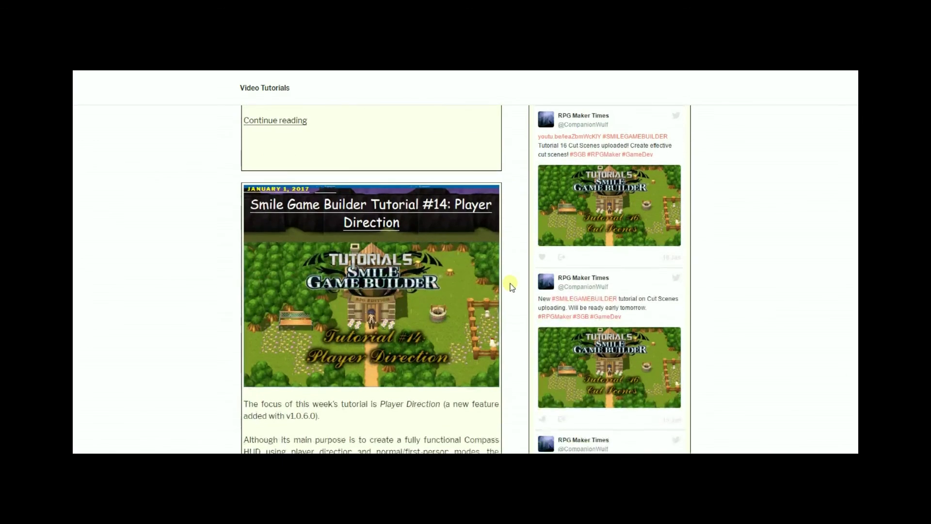